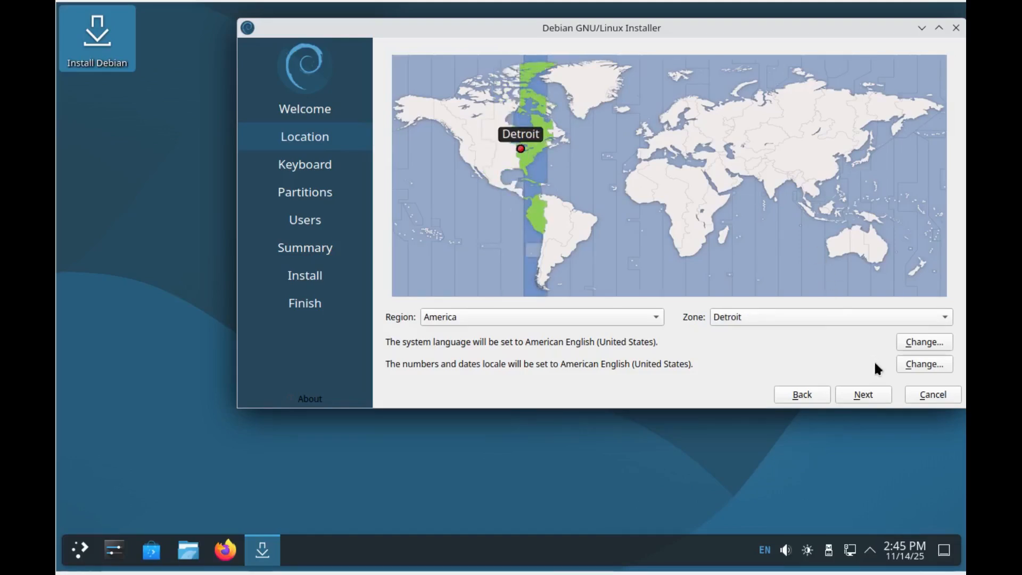
# Step: Set the time zone to America/Chicago and keep the English (US) Default keyboard layout
pyautogui.click(939, 318)
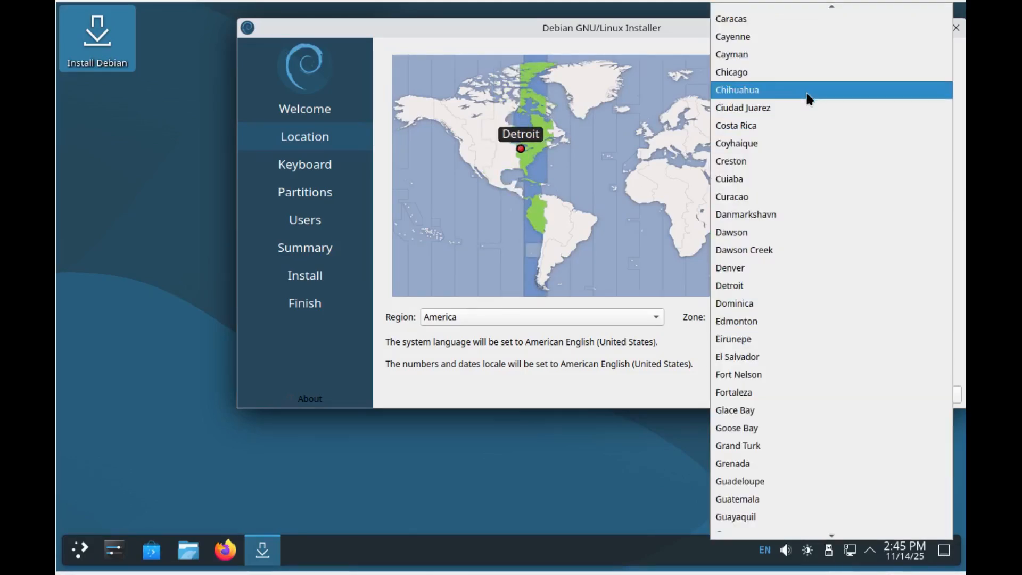
pyautogui.click(754, 73)
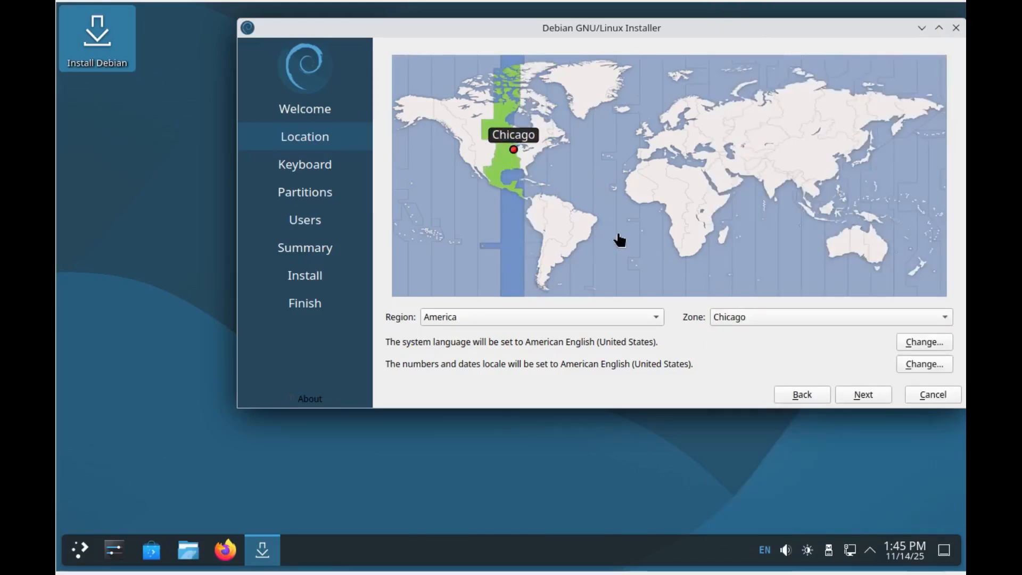
pyautogui.click(854, 397)
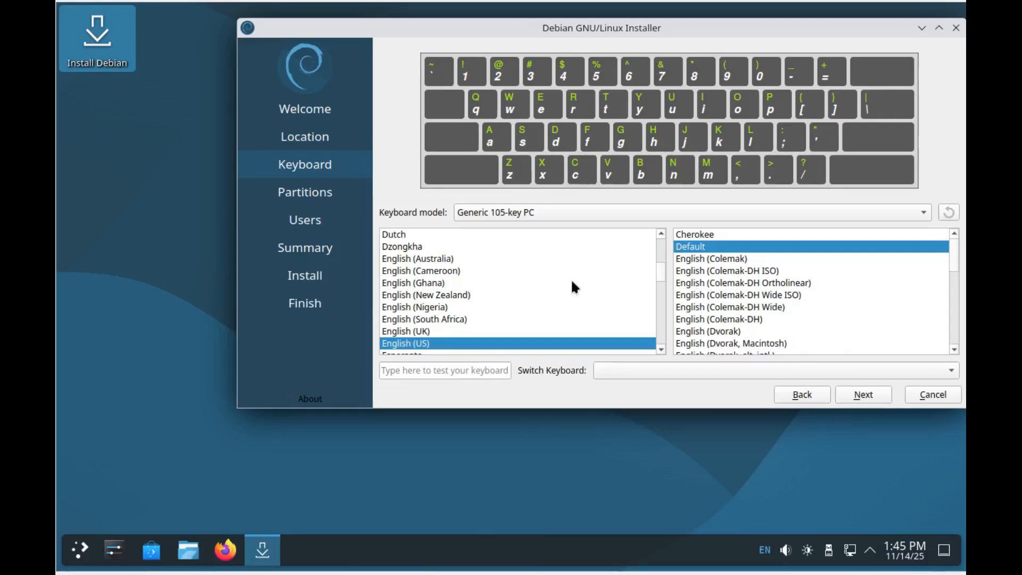
pyautogui.click(862, 394)
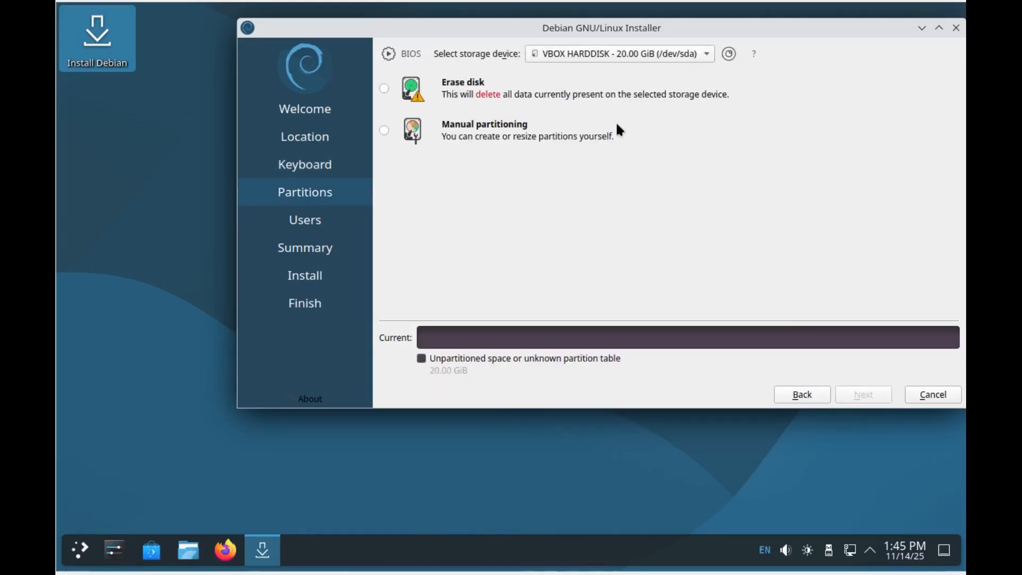
# Step: Keep VBOX HARDDISK as the target and open a Konsole terminal from System apps beside the installer
pyautogui.click(704, 53)
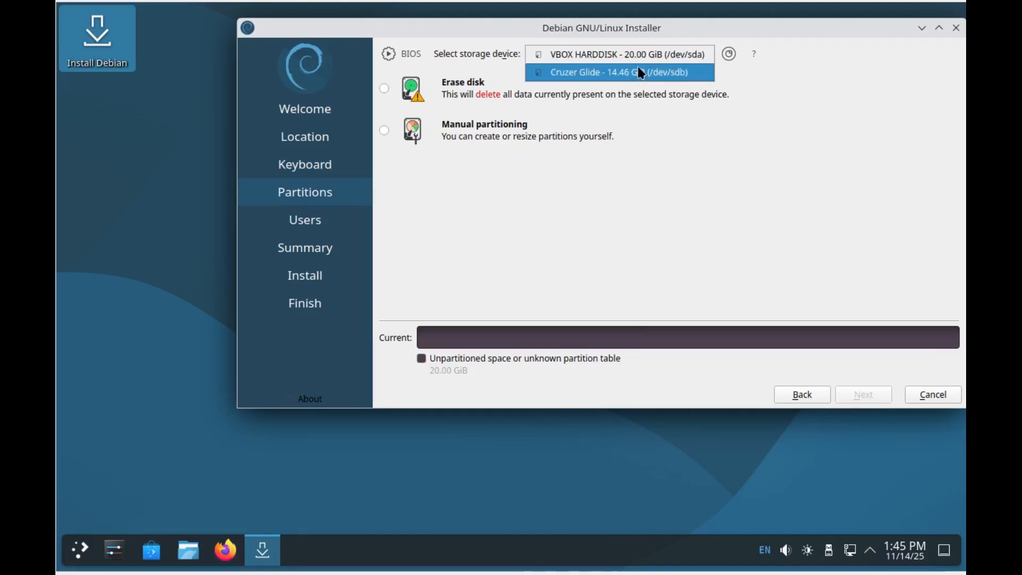
pyautogui.click(716, 260)
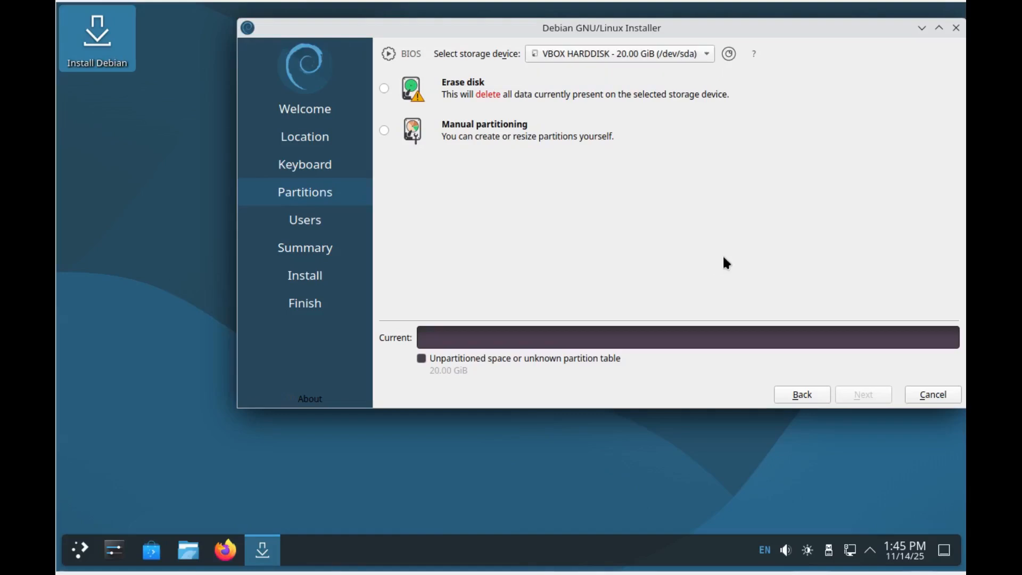
pyautogui.click(79, 549)
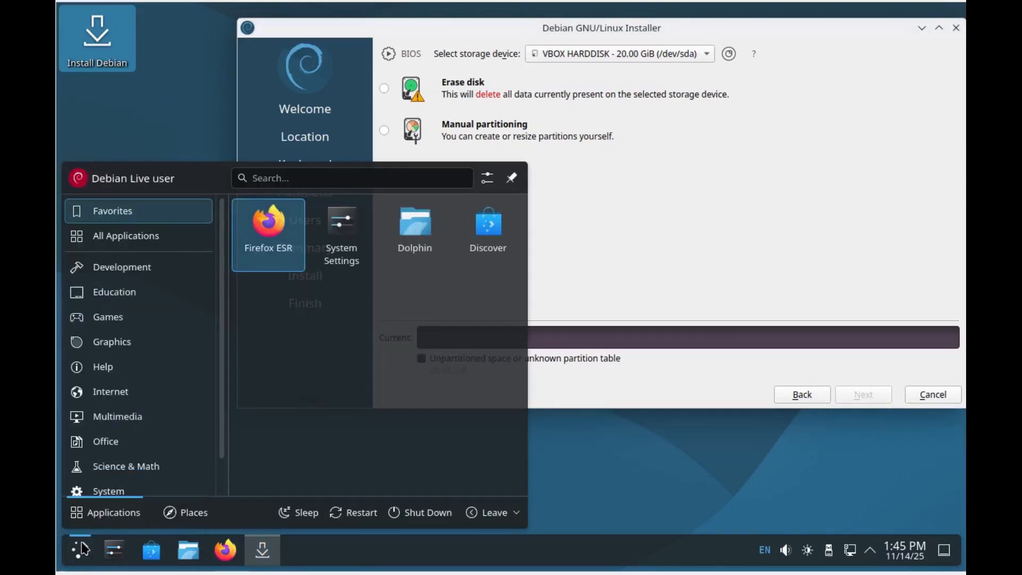
pyautogui.click(136, 490)
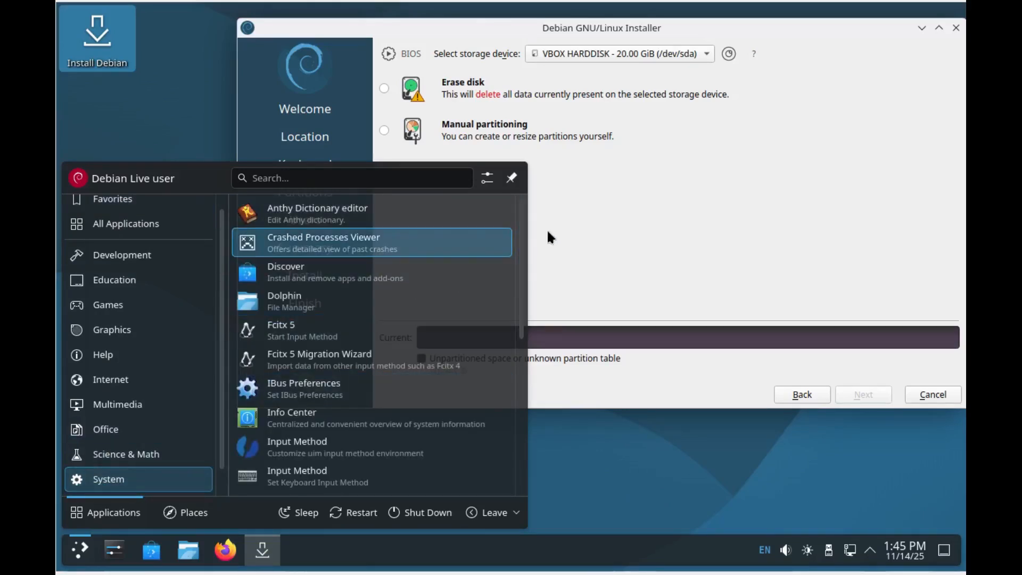
pyautogui.moveTo(526, 258); pyautogui.dragTo(514, 379)
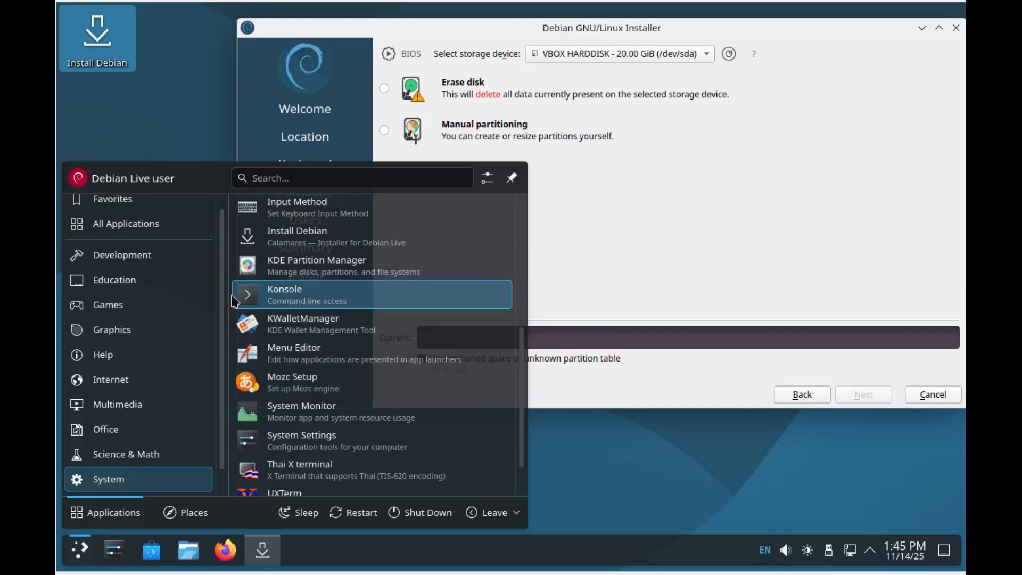
pyautogui.click(291, 303)
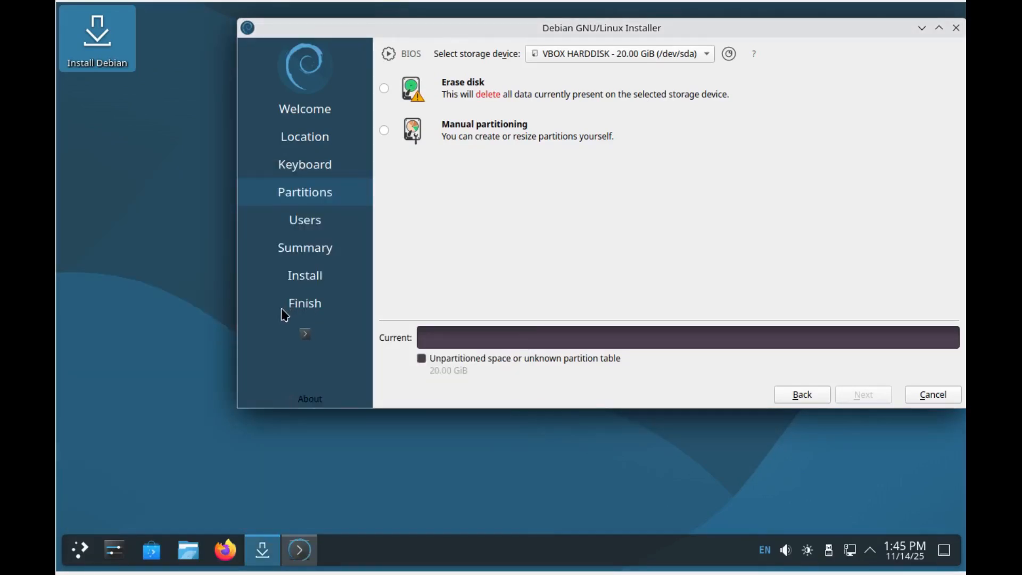
pyautogui.moveTo(596, 147); pyautogui.dragTo(402, 284)
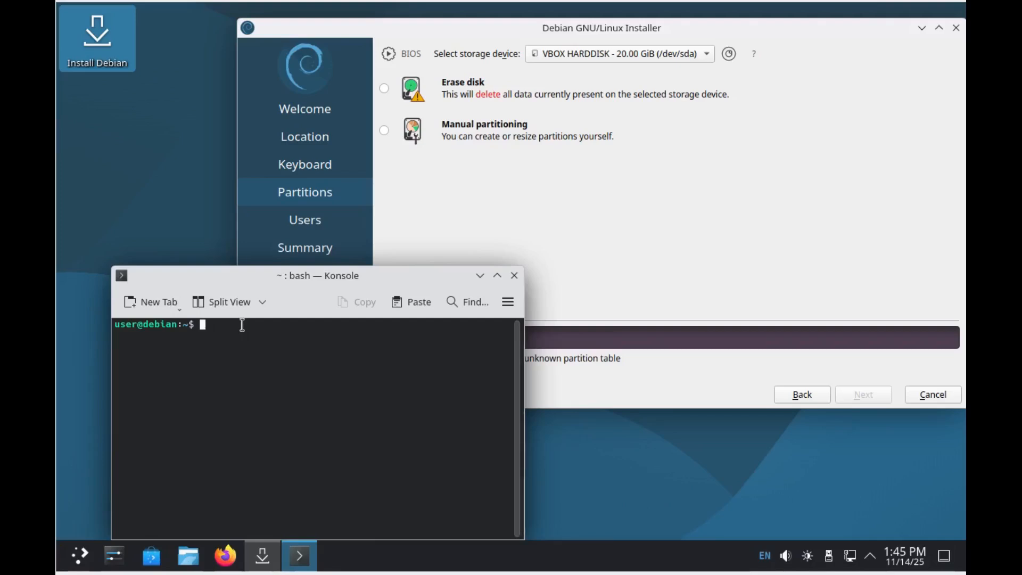
# Step: Run lsblk and check that sda is the 20G disk and sdb the 14.5G stick
pyautogui.write('lsblk')
pyautogui.press('Return')
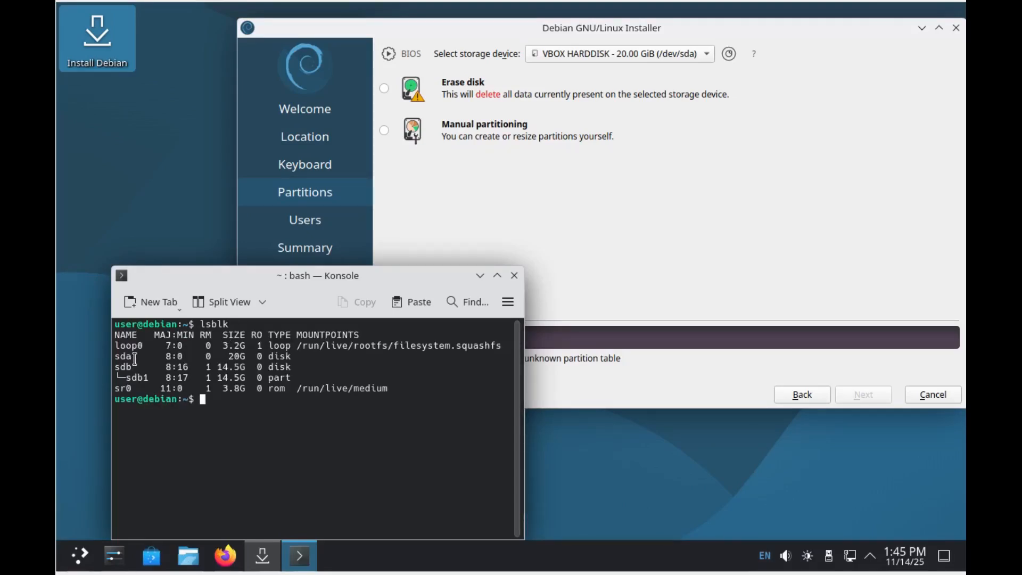
pyautogui.moveTo(135, 358); pyautogui.dragTo(111, 359)
pyautogui.click(227, 357)
pyautogui.click(131, 366)
pyautogui.moveTo(131, 367); pyautogui.dragTo(101, 368)
pyautogui.moveTo(217, 367); pyautogui.dragTo(250, 363)
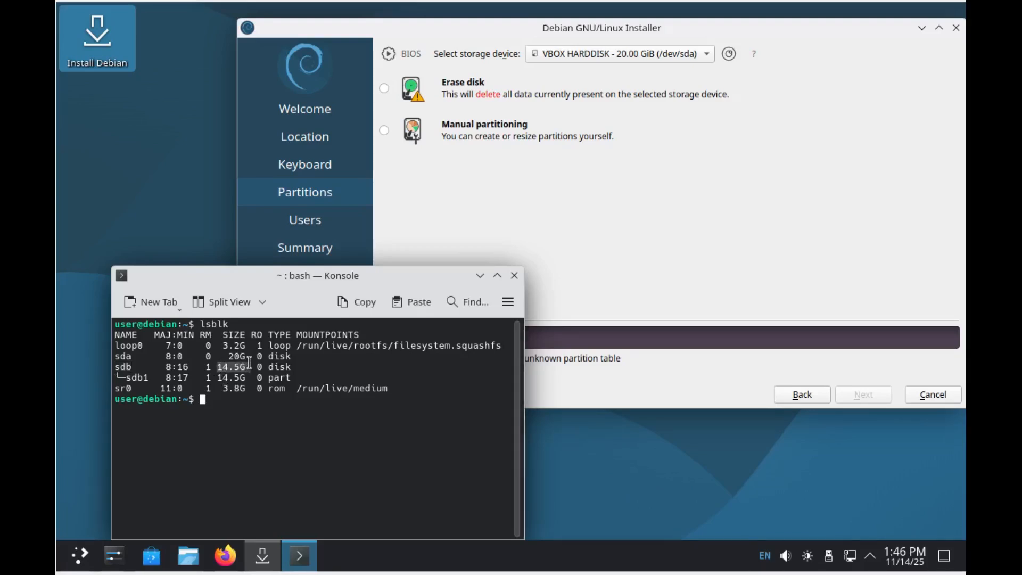
pyautogui.click(469, 405)
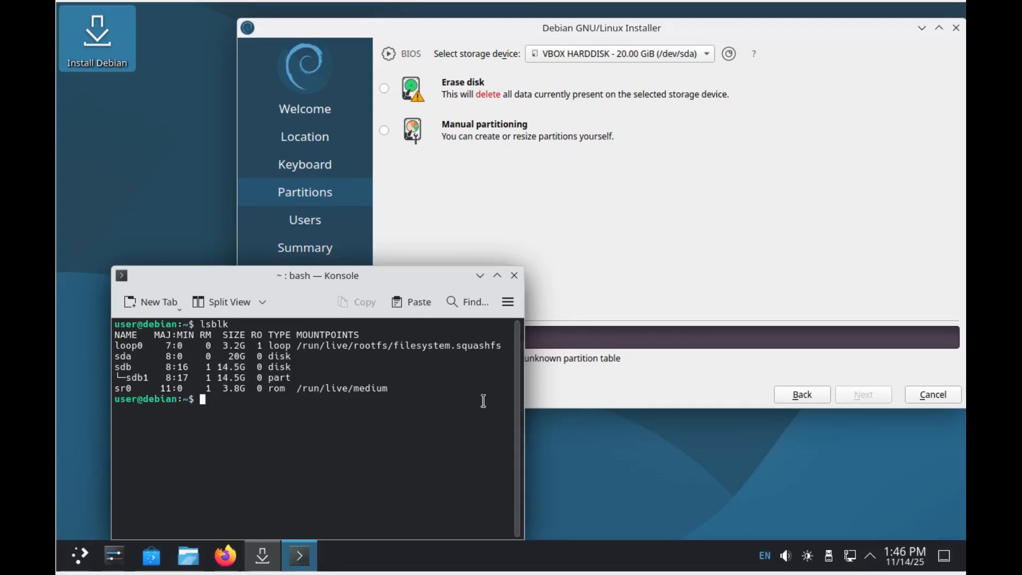
pyautogui.click(707, 53)
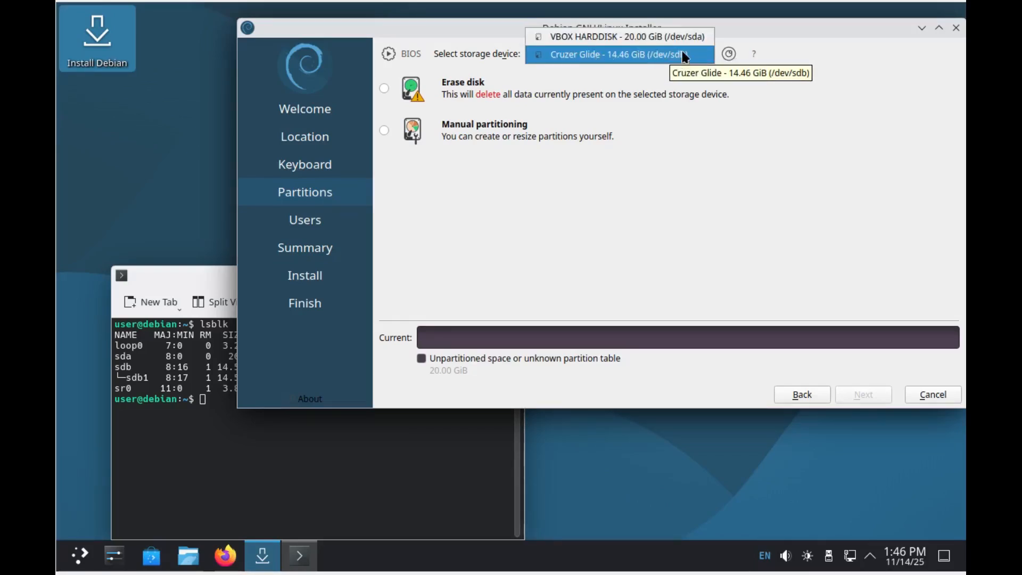
# Step: Choose Erase disk for VBOX HARDDISK (/dev/sda), hide Konsole, and continue to Users
pyautogui.click(780, 109)
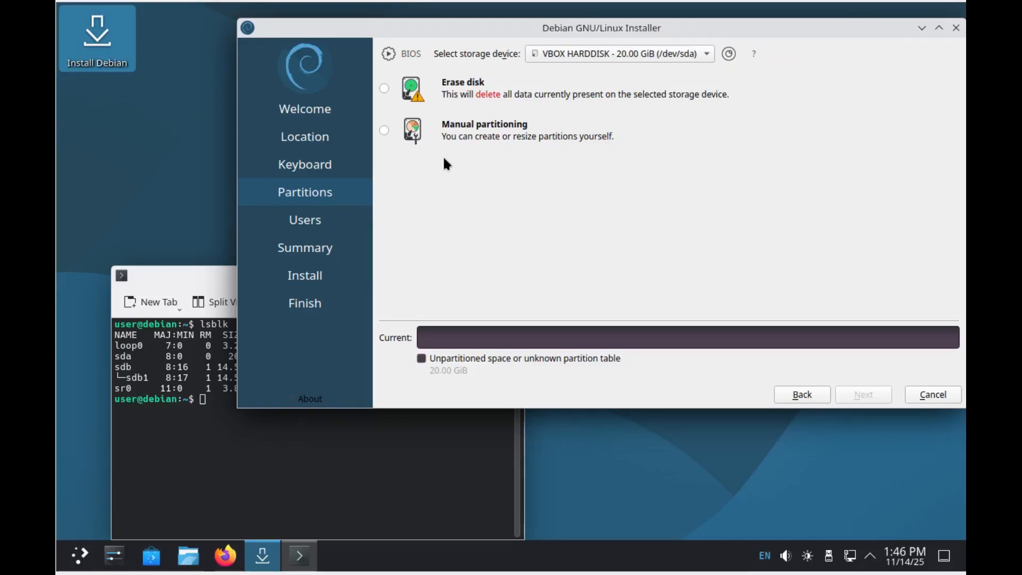
pyautogui.click(172, 273)
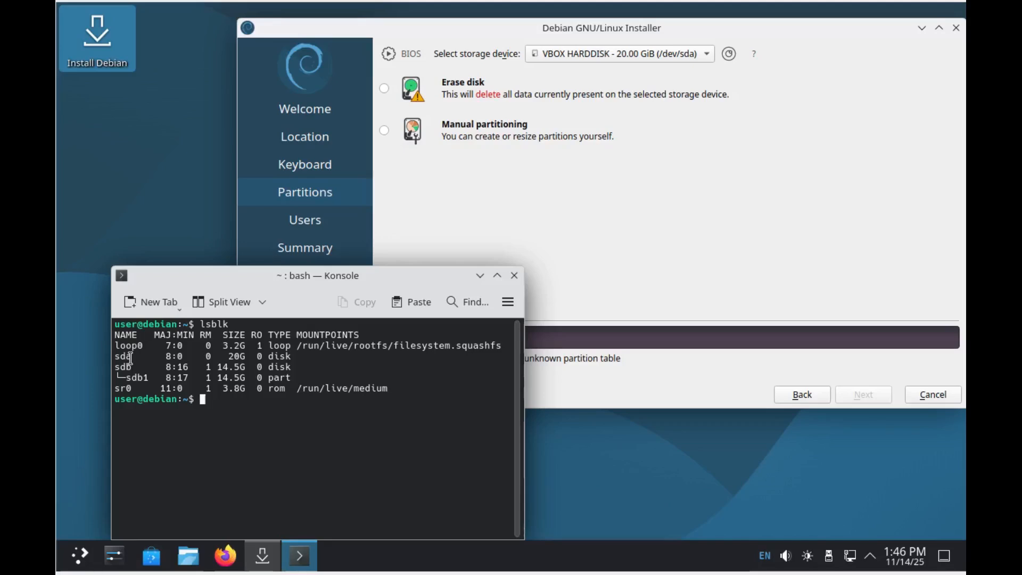
pyautogui.click(752, 194)
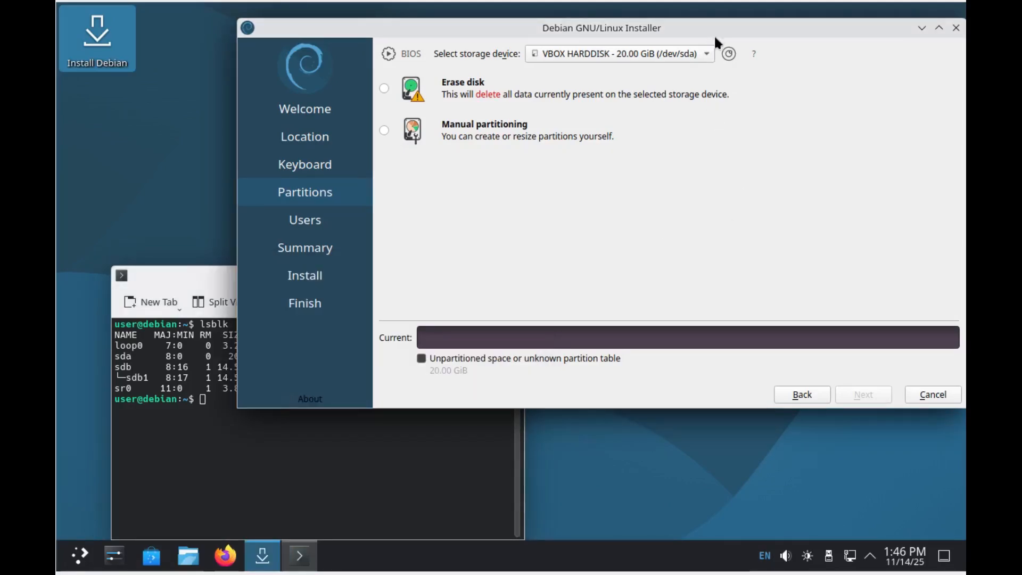
pyautogui.click(705, 50)
pyautogui.click(639, 36)
pyautogui.click(384, 88)
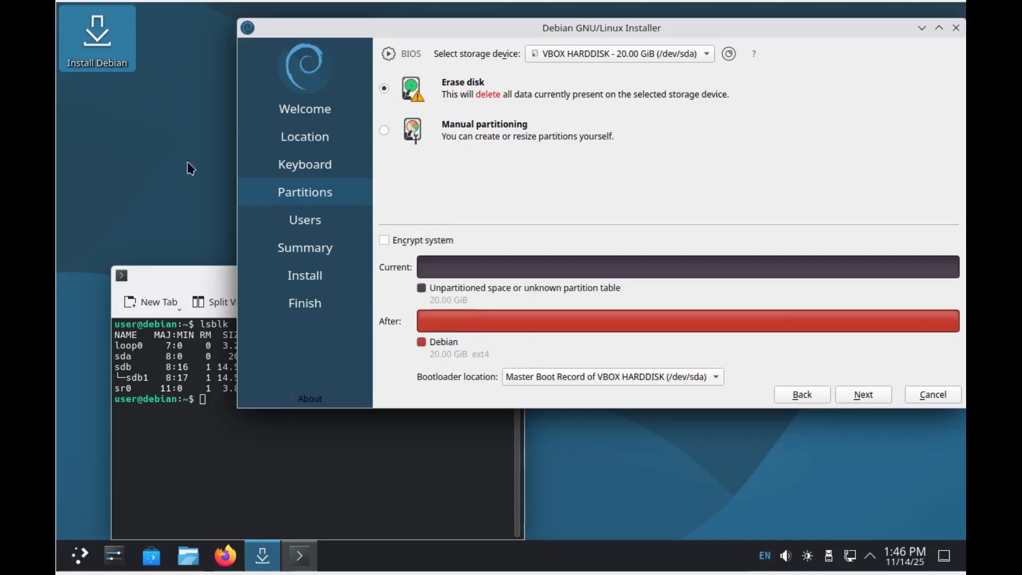
pyautogui.click(178, 271)
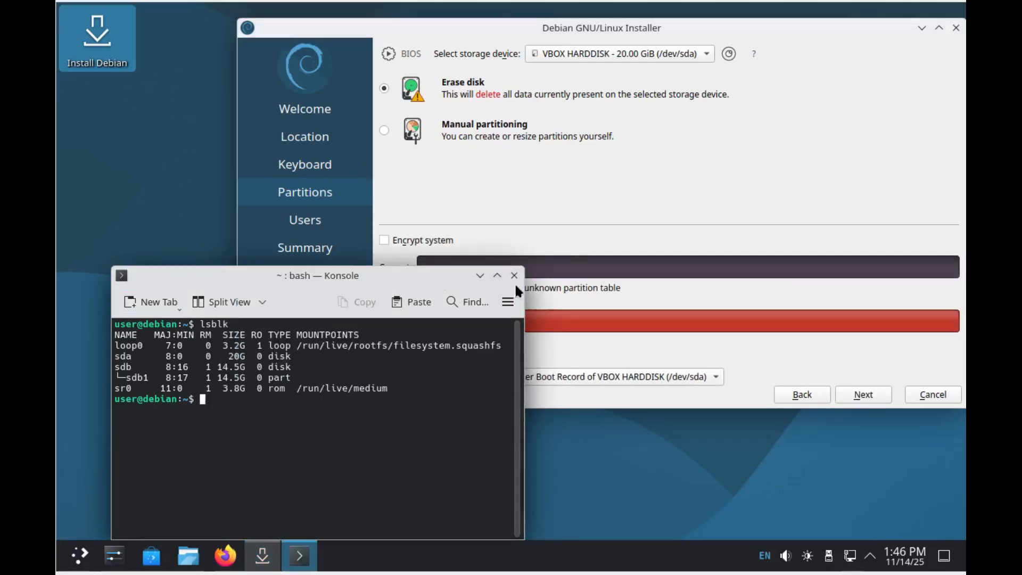
pyautogui.click(479, 276)
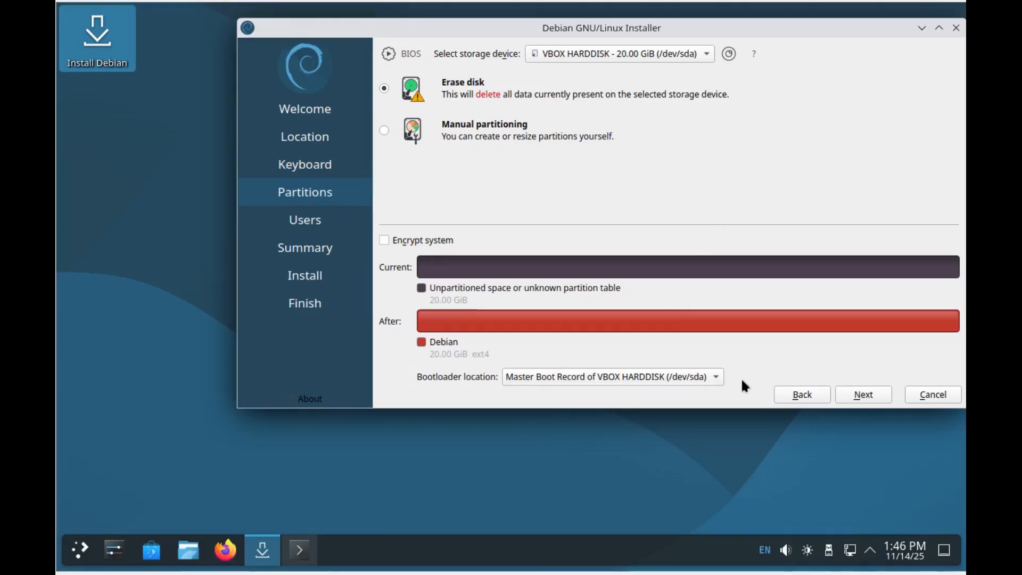
pyautogui.click(873, 393)
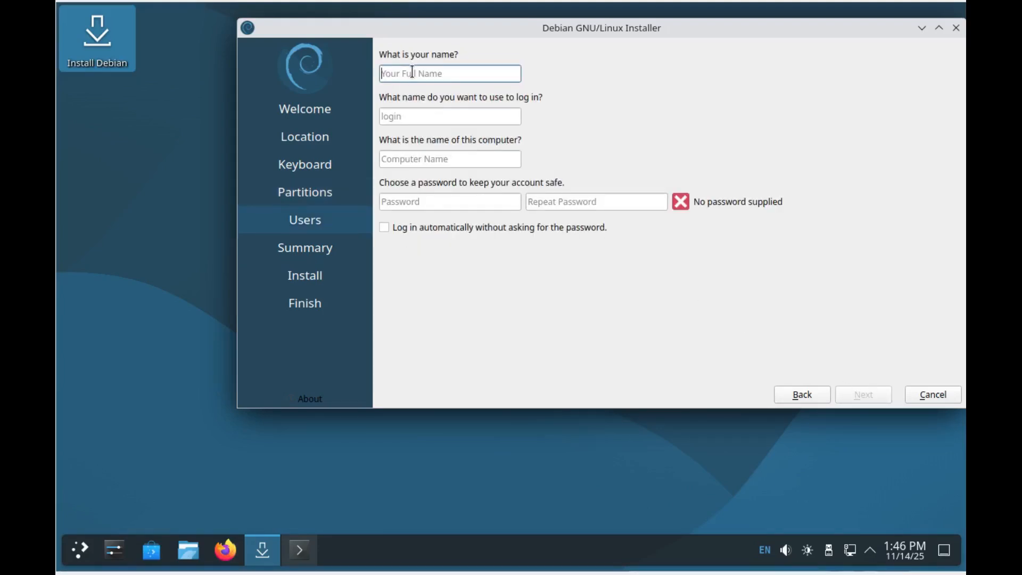
# Step: Enter the user's full name and login, and rename the computer to debkde-virtualbox
pyautogui.write('Commo')
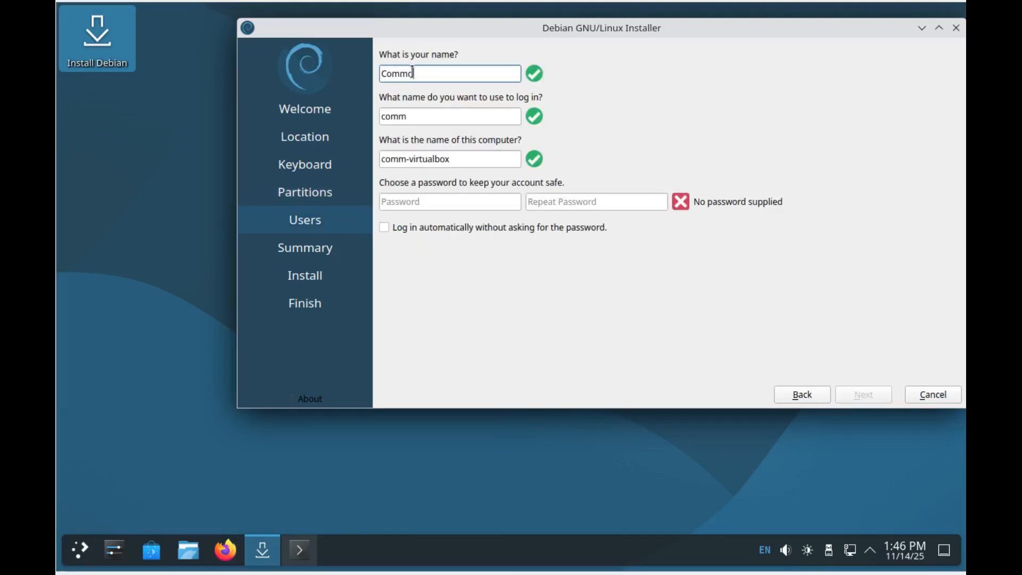
pyautogui.write('n Sense Linux')
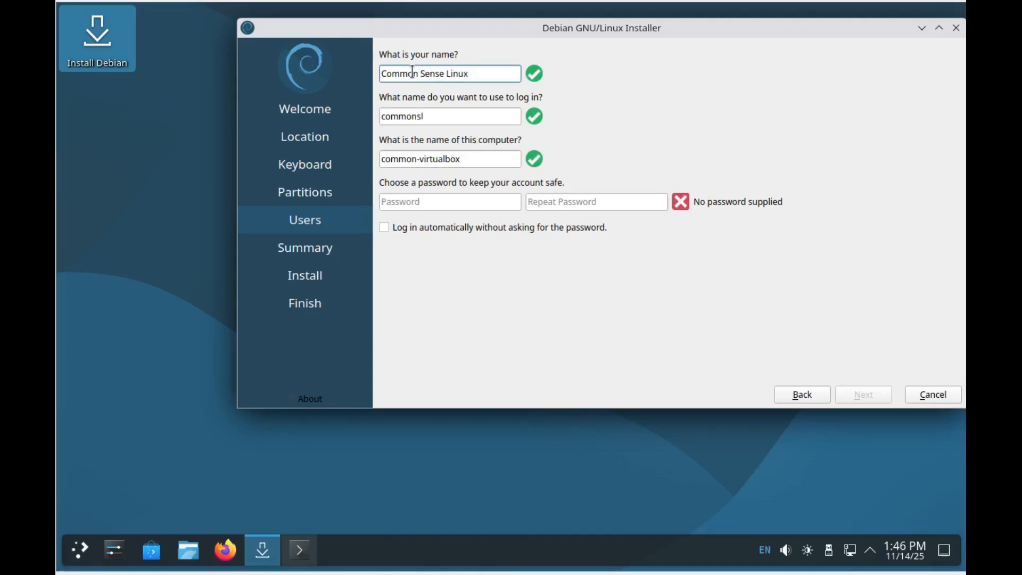
pyautogui.click(432, 113)
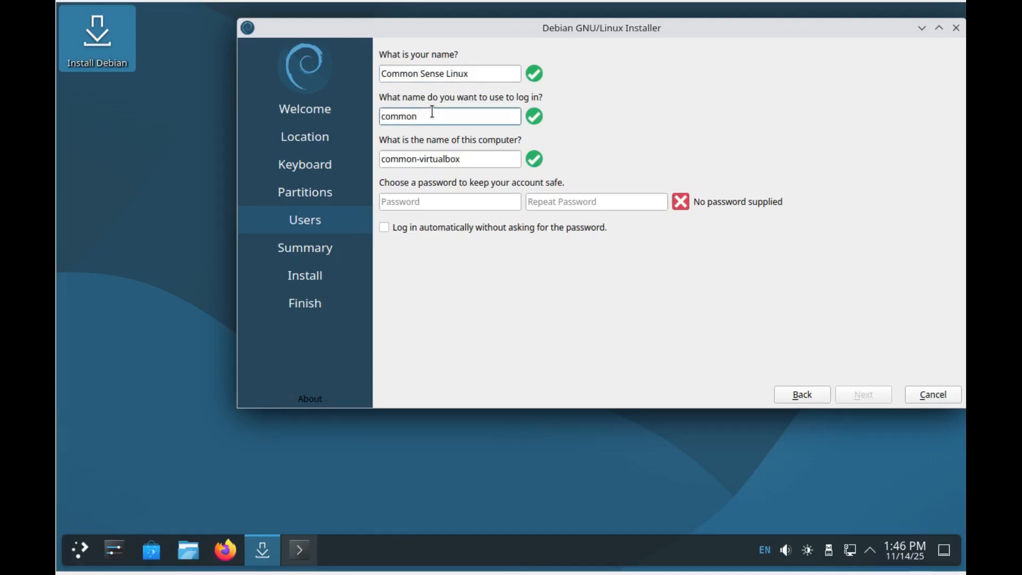
pyautogui.moveTo(416, 161); pyautogui.dragTo(358, 164)
pyautogui.write('debkde')
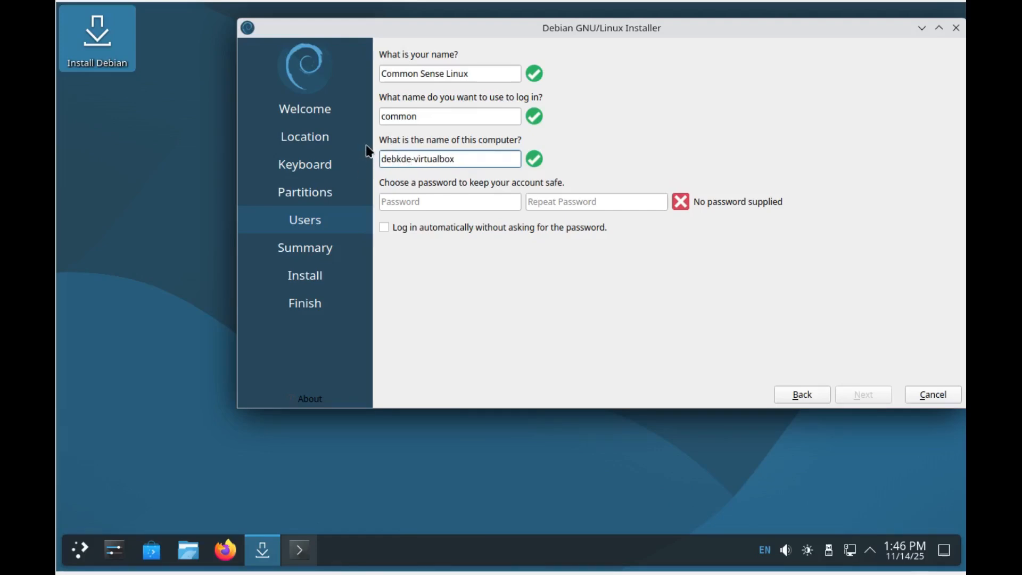
# Step: Set the account password and repeat it in the confirmation field so they match
pyautogui.click(426, 200)
pyautogui.write('1234567890')
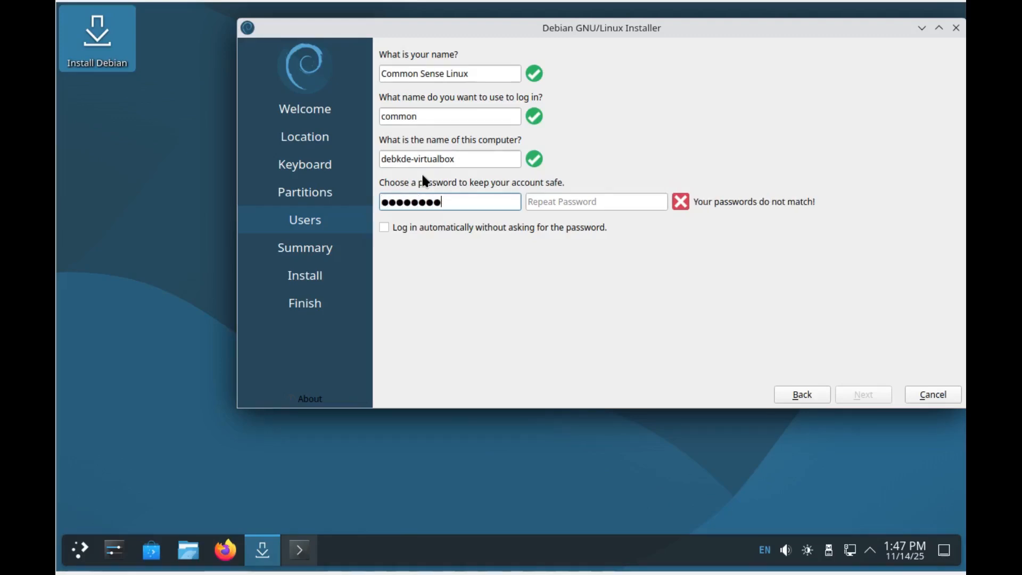
pyautogui.click(620, 198)
pyautogui.write('1234567890')
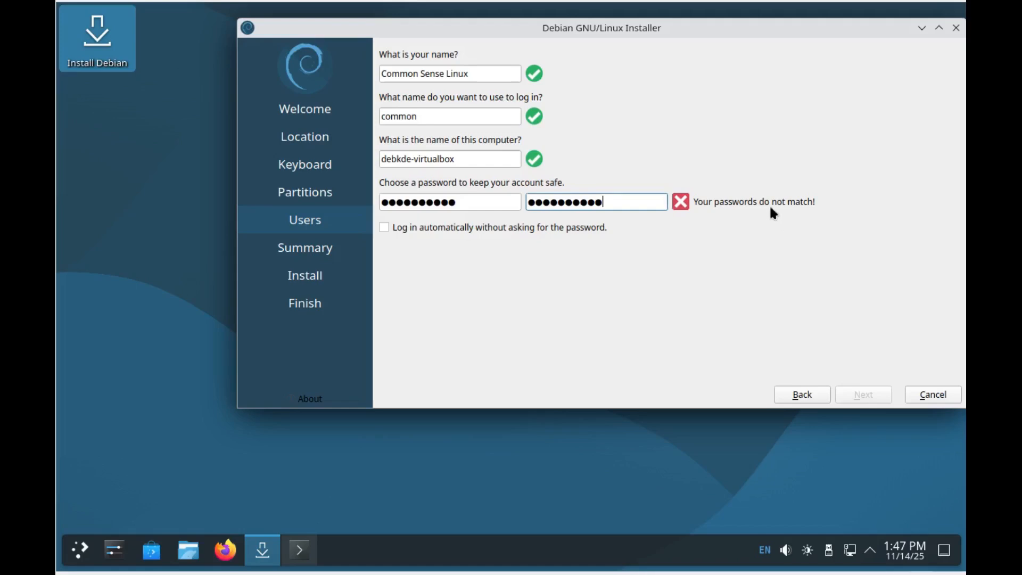
pyautogui.moveTo(605, 201); pyautogui.dragTo(497, 196)
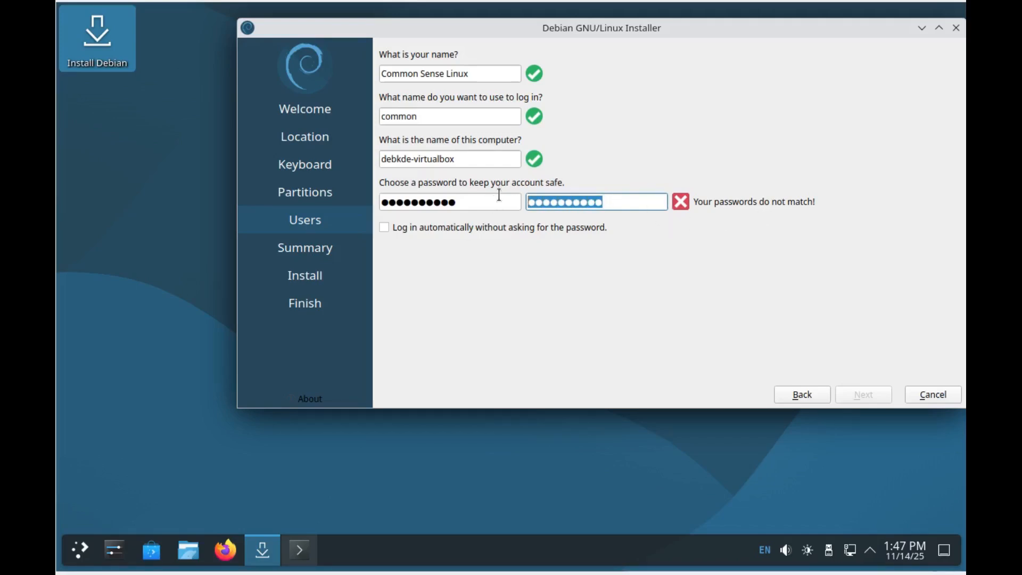
pyautogui.press('BackSpace')
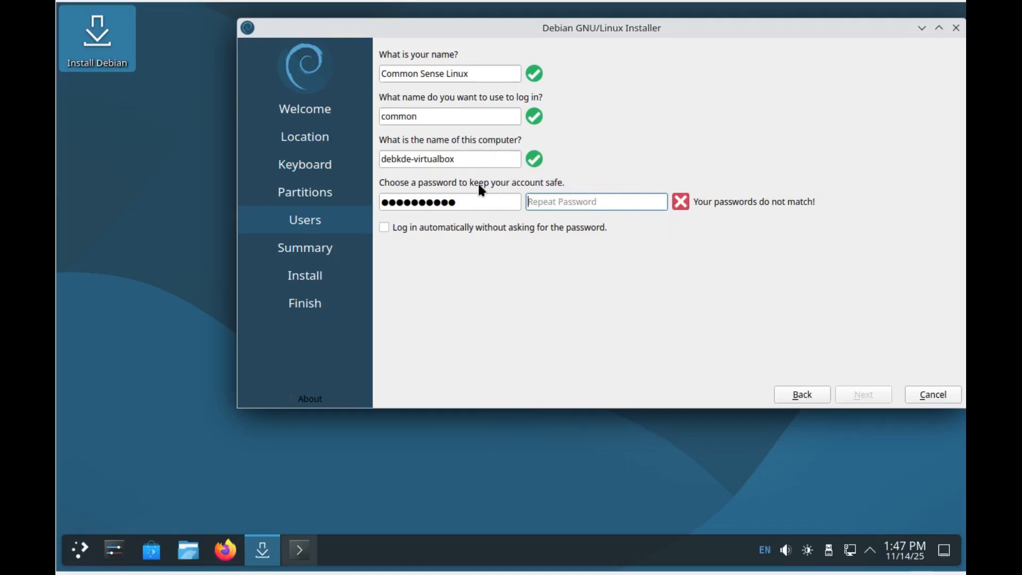
pyautogui.moveTo(473, 201); pyautogui.dragTo(347, 264)
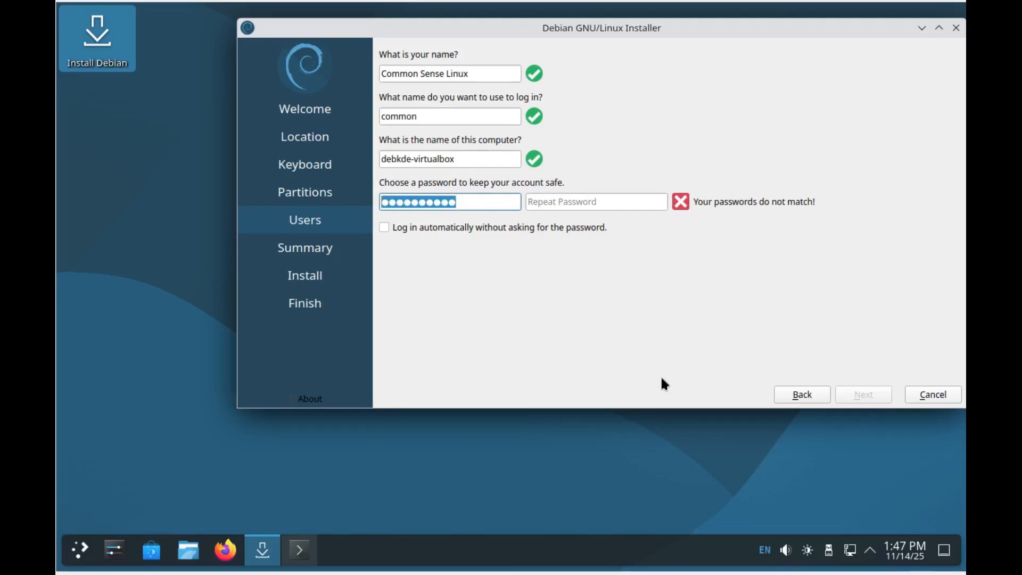
pyautogui.press('BackSpace')
pyautogui.write('password1')
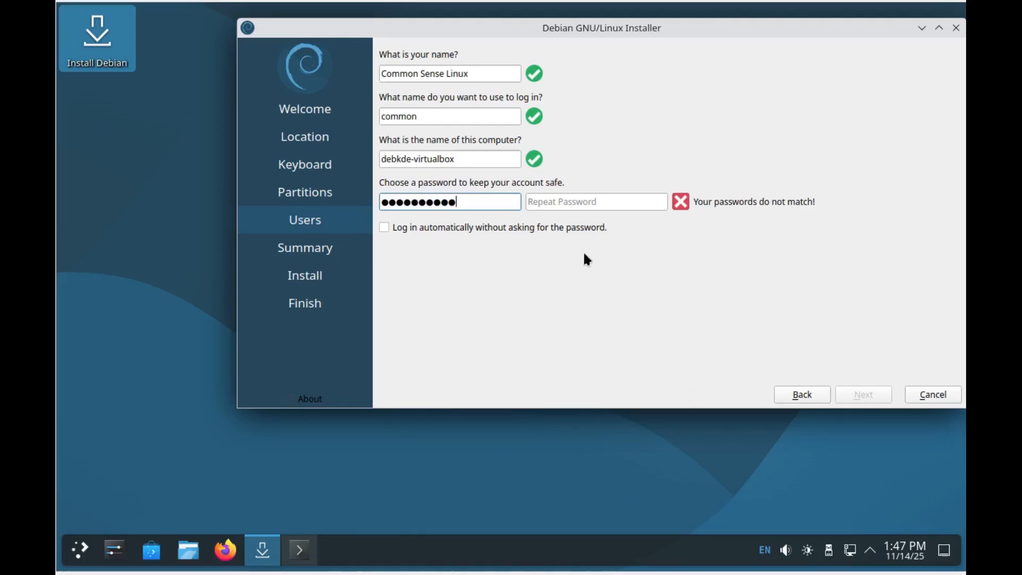
pyautogui.click(594, 200)
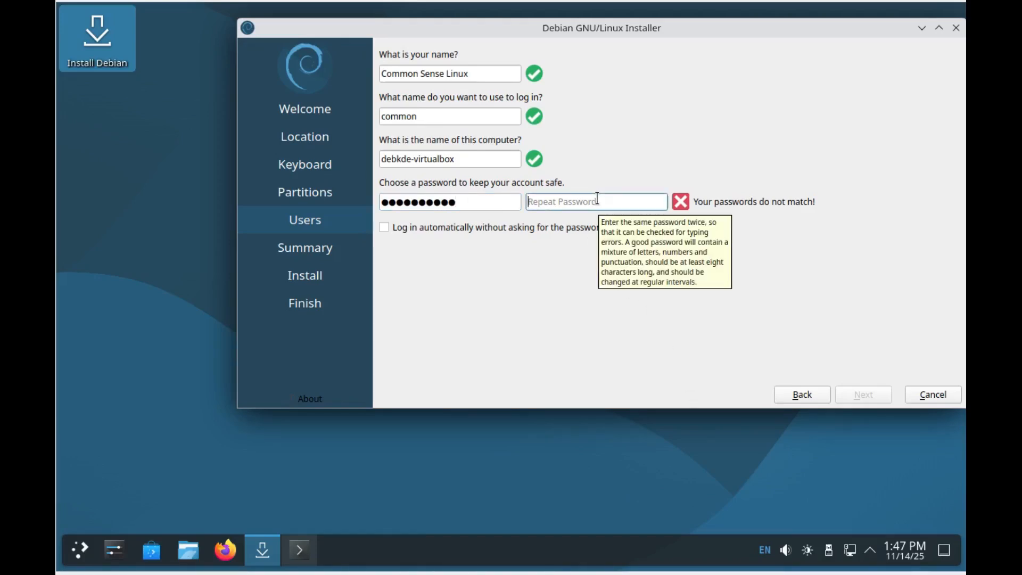
pyautogui.write('pass●●●●●●')
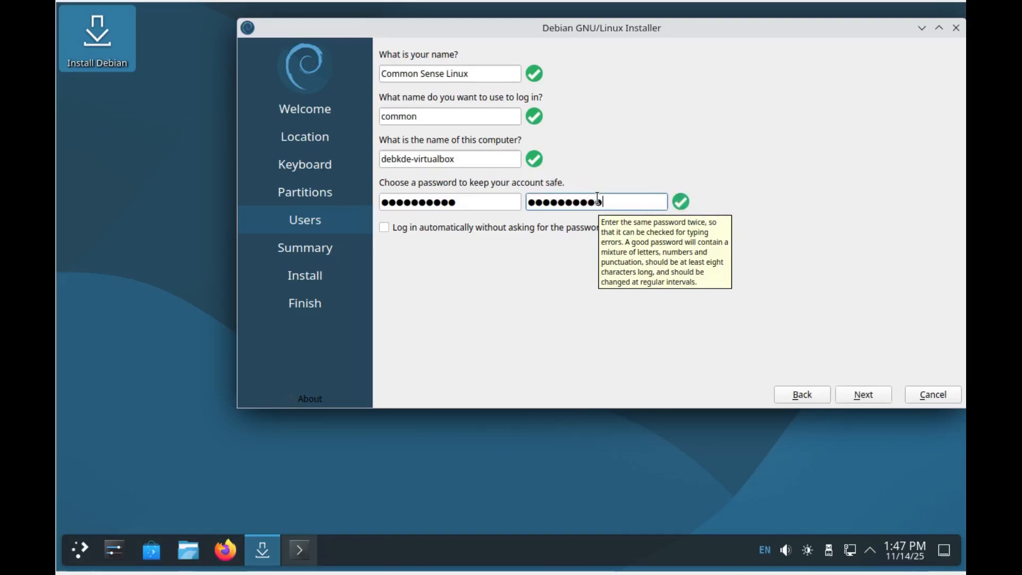
# Step: Continue to the Summary, confirm sda in the lsblk listing, and start the installation
pyautogui.click(860, 397)
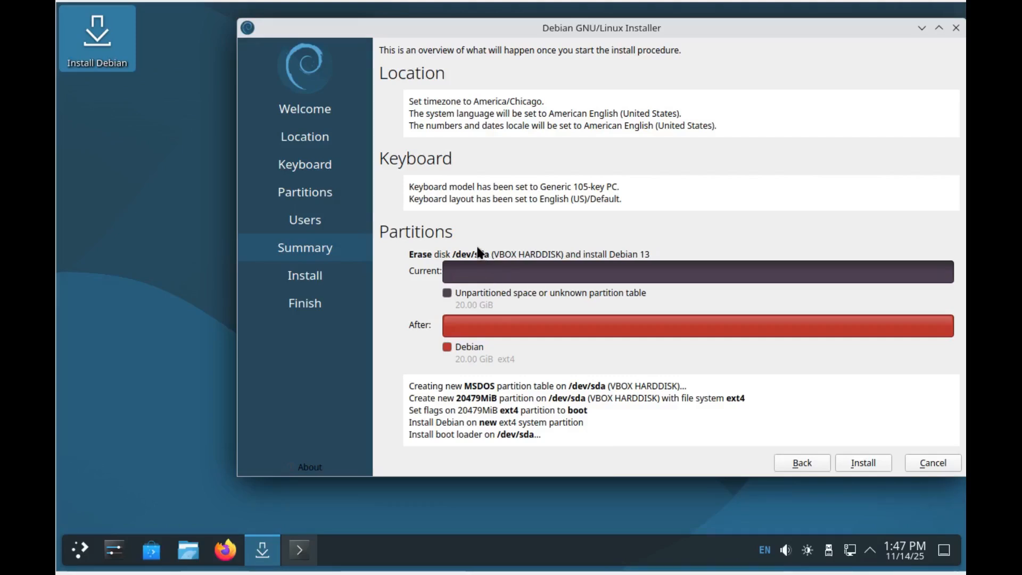
pyautogui.click(294, 560)
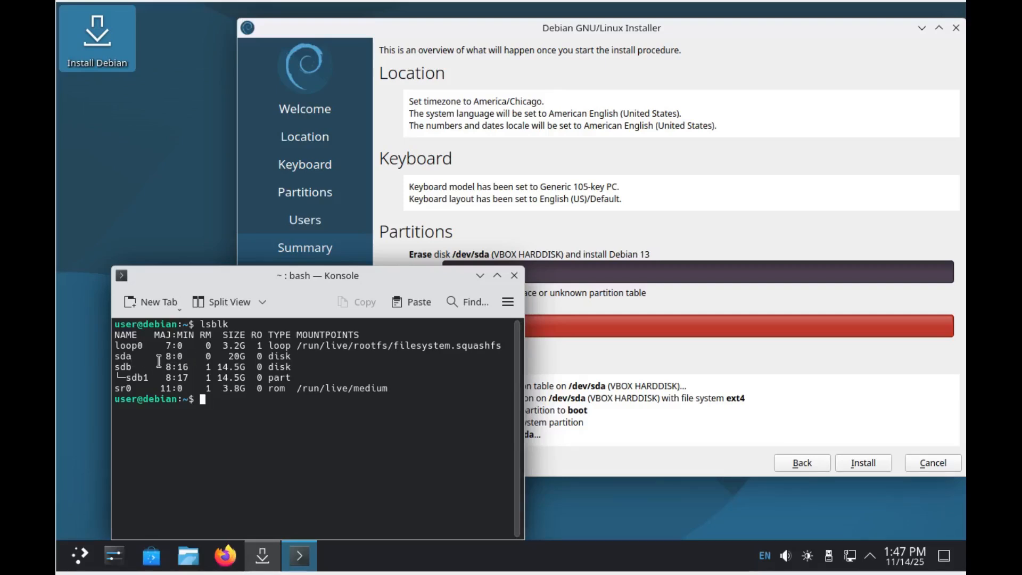
pyautogui.moveTo(136, 356); pyautogui.dragTo(107, 354)
pyautogui.click(480, 275)
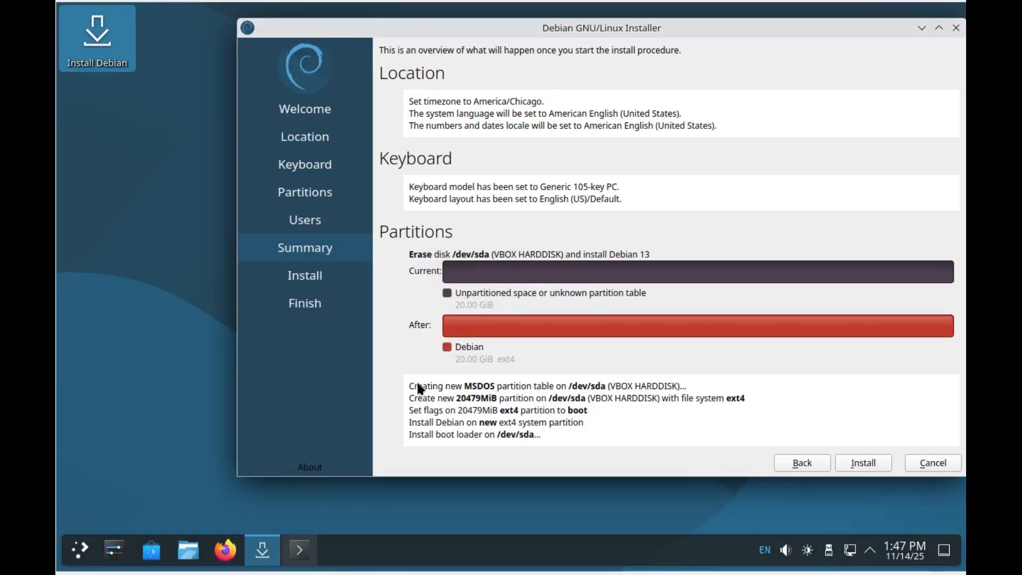
pyautogui.click(874, 462)
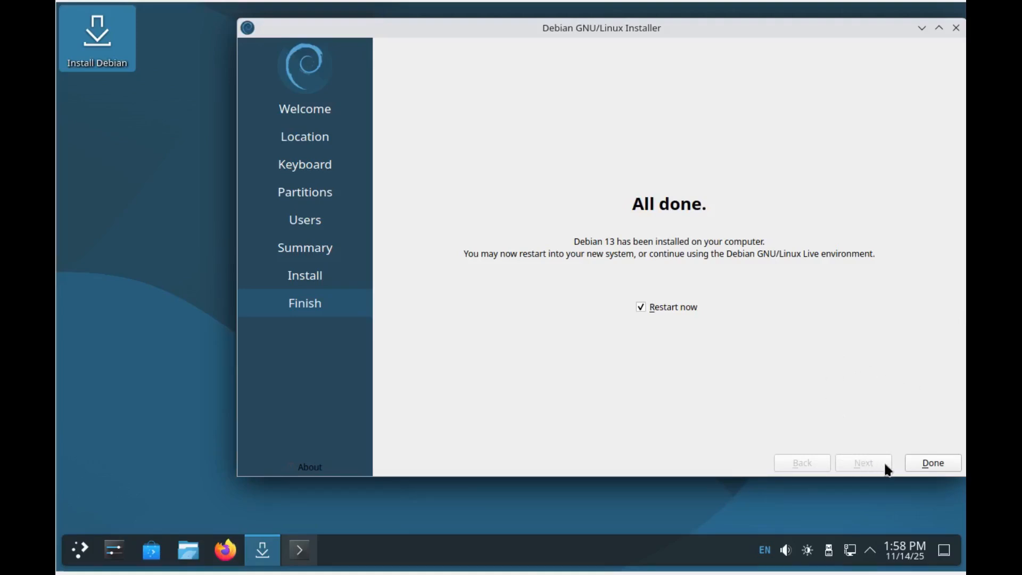
# Step: Once installation finishes, leave Restart now checked and choose Done to reboot
pyautogui.click(936, 464)
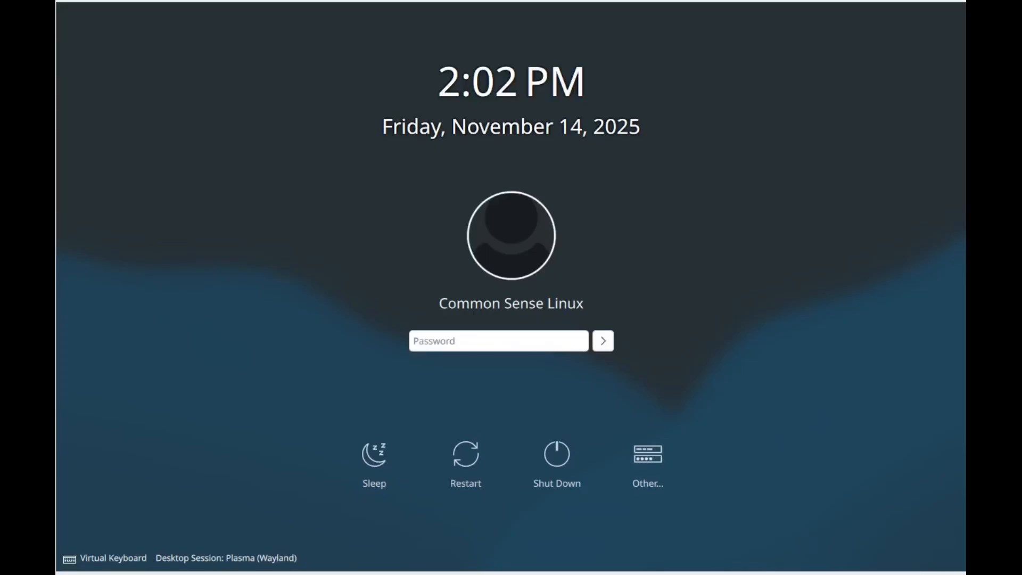
# Step: Type the account password at the login screen and keep the Plasma (Wayland) session
pyautogui.click(465, 338)
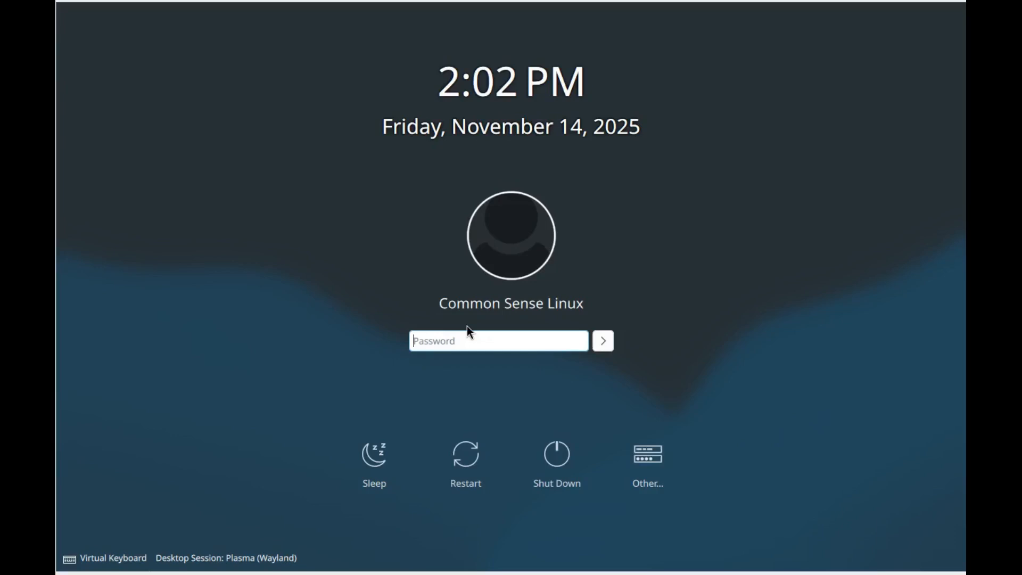
pyautogui.write('••••')
pyautogui.click(251, 558)
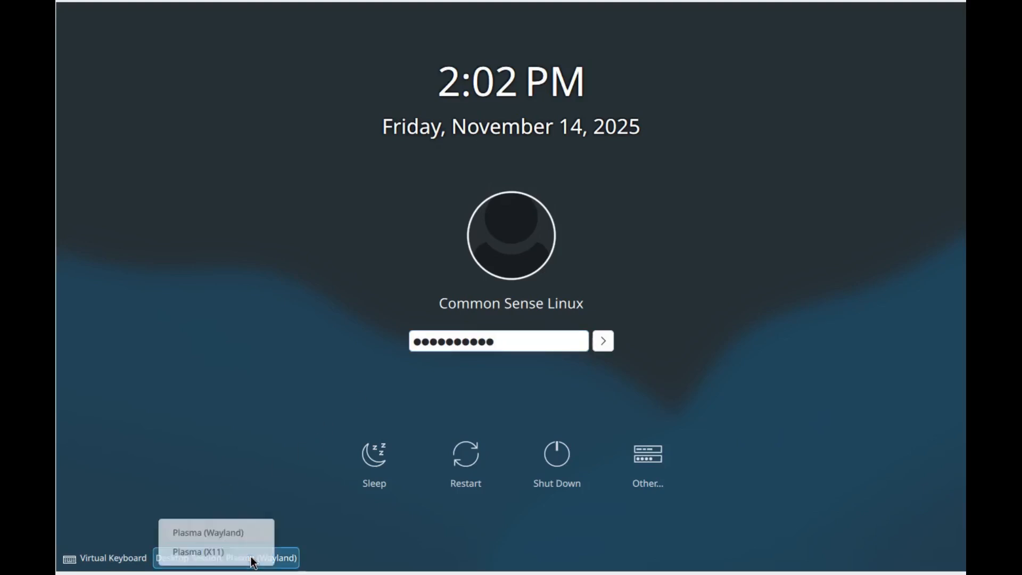
pyautogui.click(495, 519)
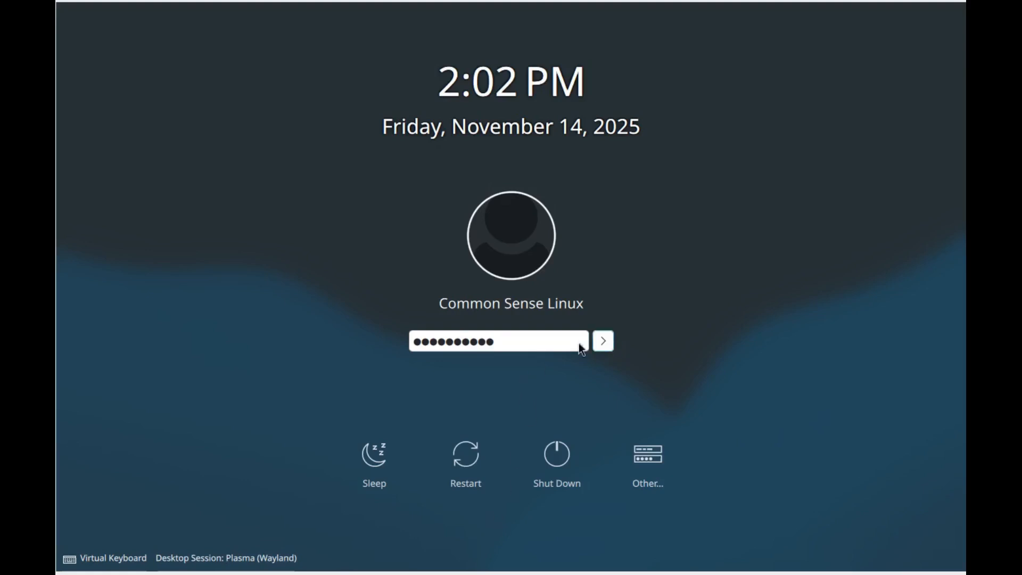
pyautogui.click(515, 344)
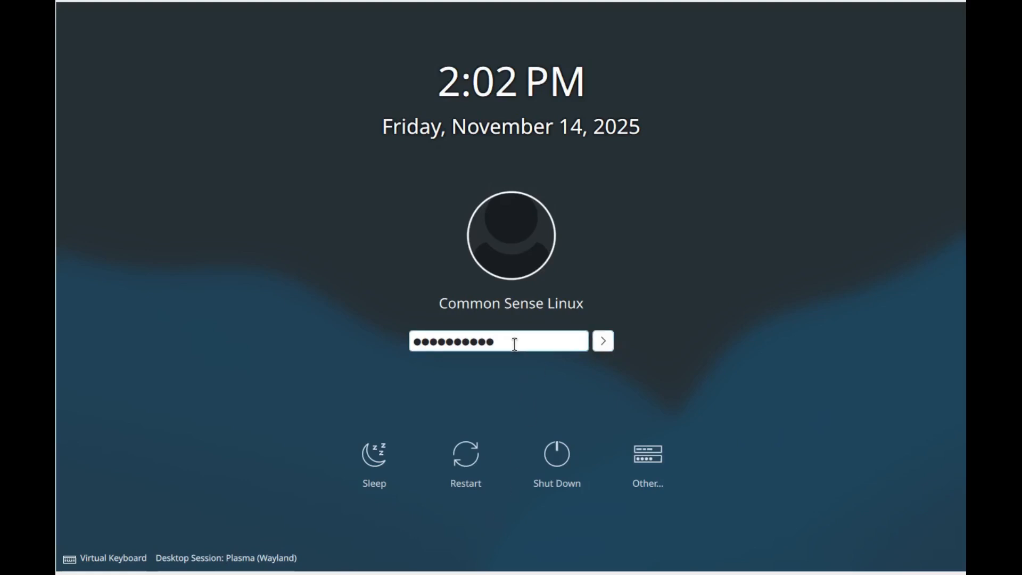
# Step: Log in, dismiss the IBus notification, and bring up the application launcher
pyautogui.press('Return')
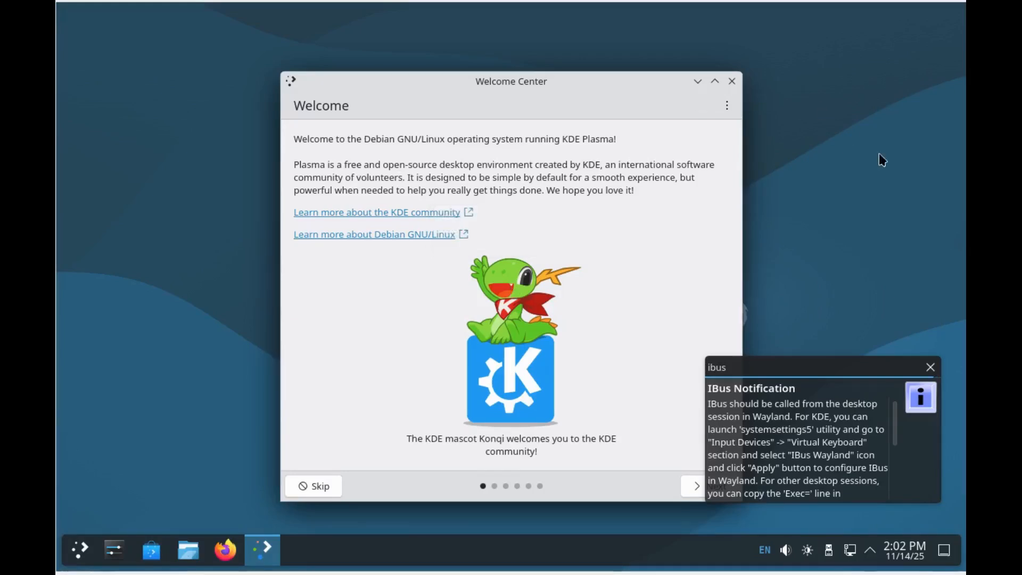
pyautogui.click(930, 367)
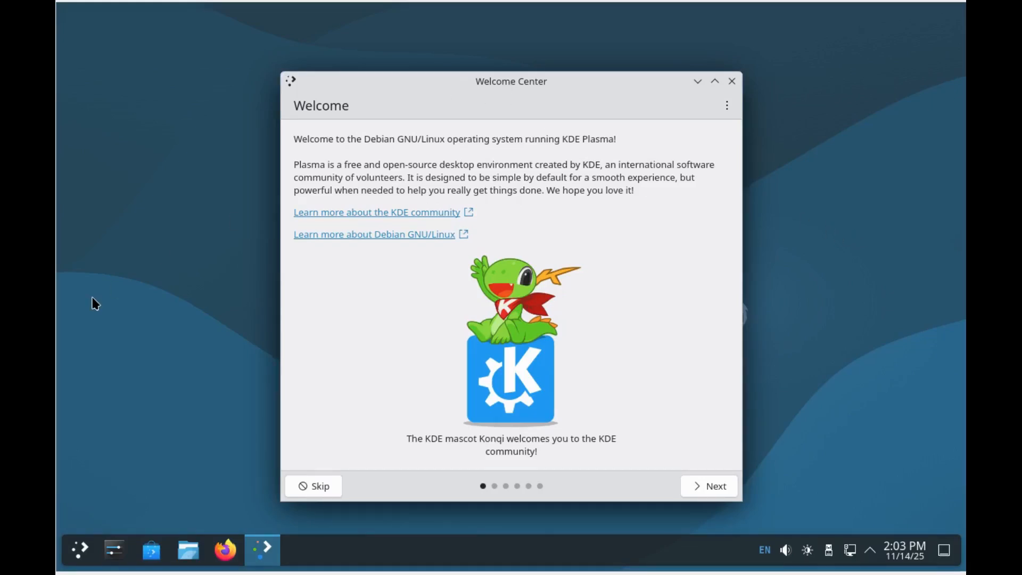
pyautogui.click(81, 550)
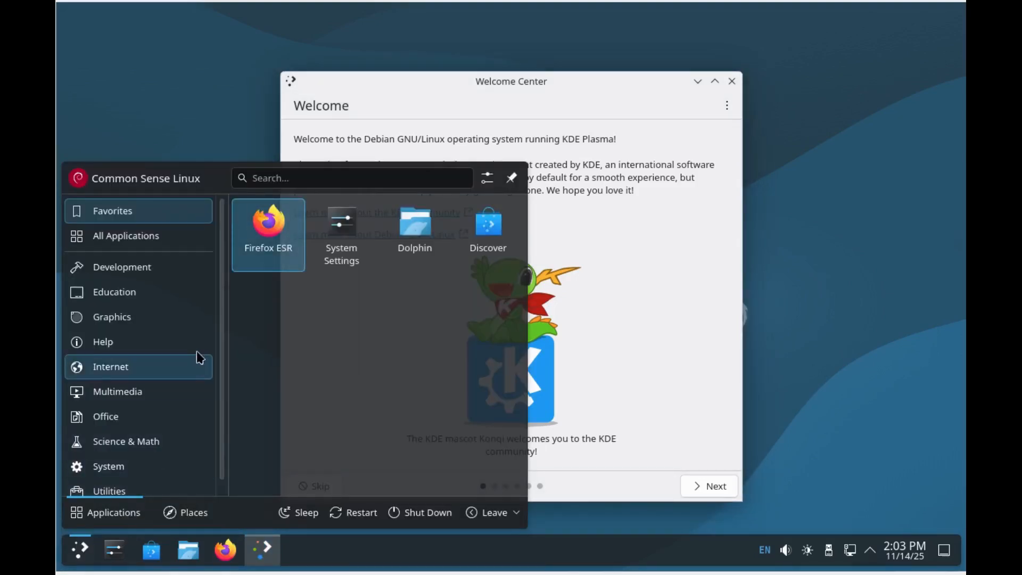
# Step: Browse the launcher's Utilities and System app lists, then close the launcher
pyautogui.moveTo(221, 272); pyautogui.dragTo(221, 342)
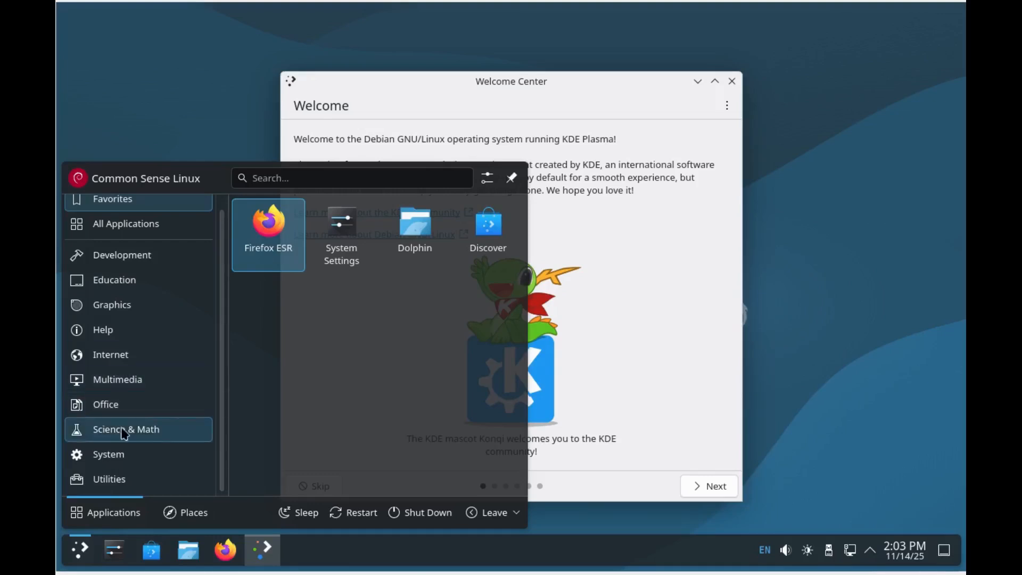
pyautogui.click(80, 480)
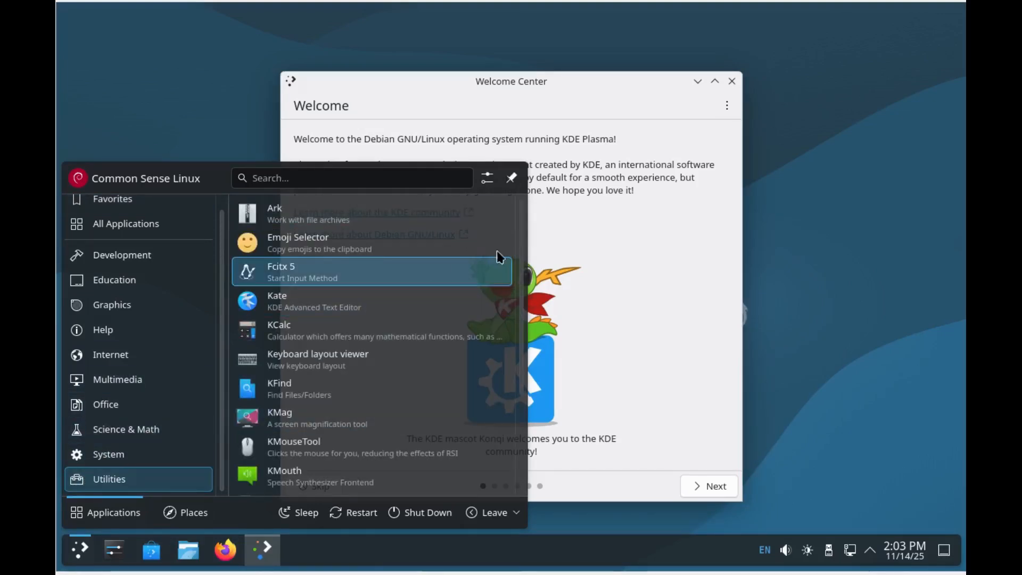
pyautogui.moveTo(520, 268); pyautogui.dragTo(519, 418)
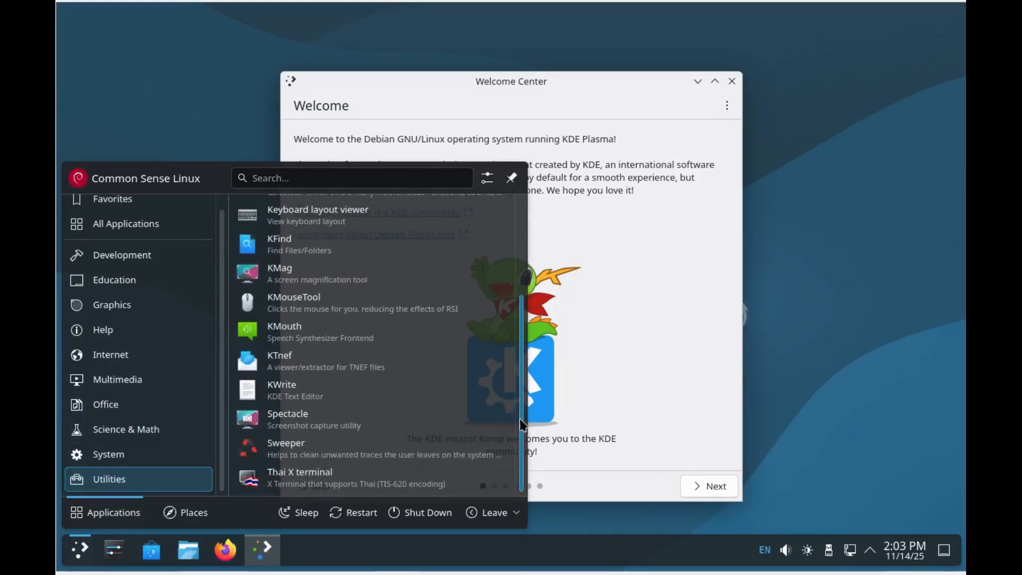
pyautogui.click(92, 455)
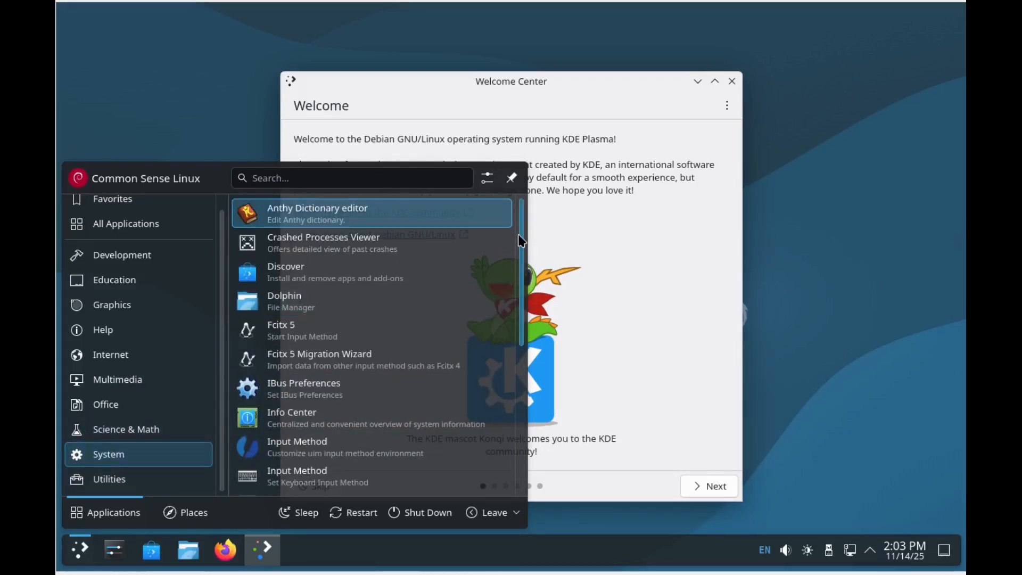
pyautogui.moveTo(521, 240); pyautogui.dragTo(527, 392)
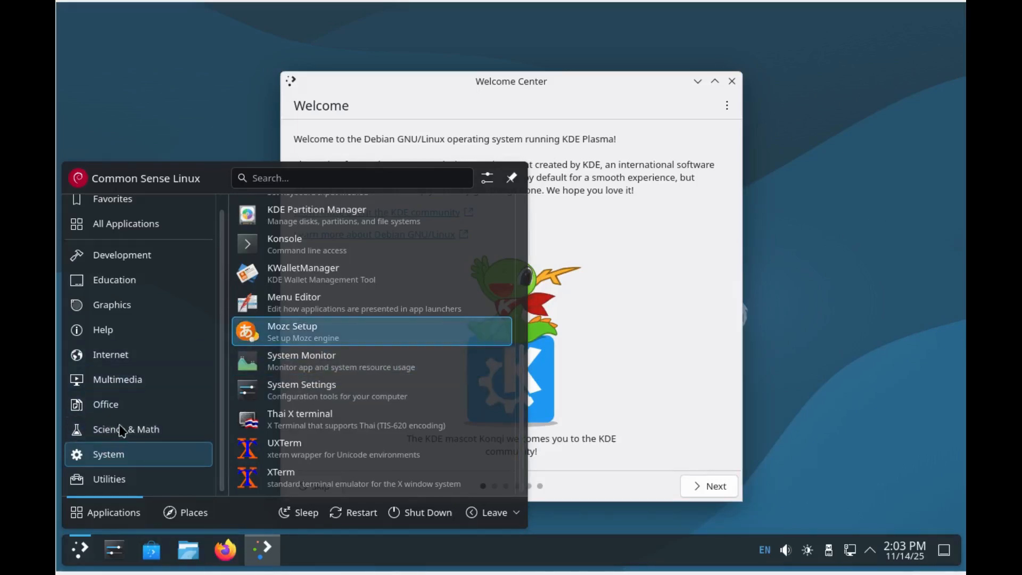
pyautogui.click(104, 479)
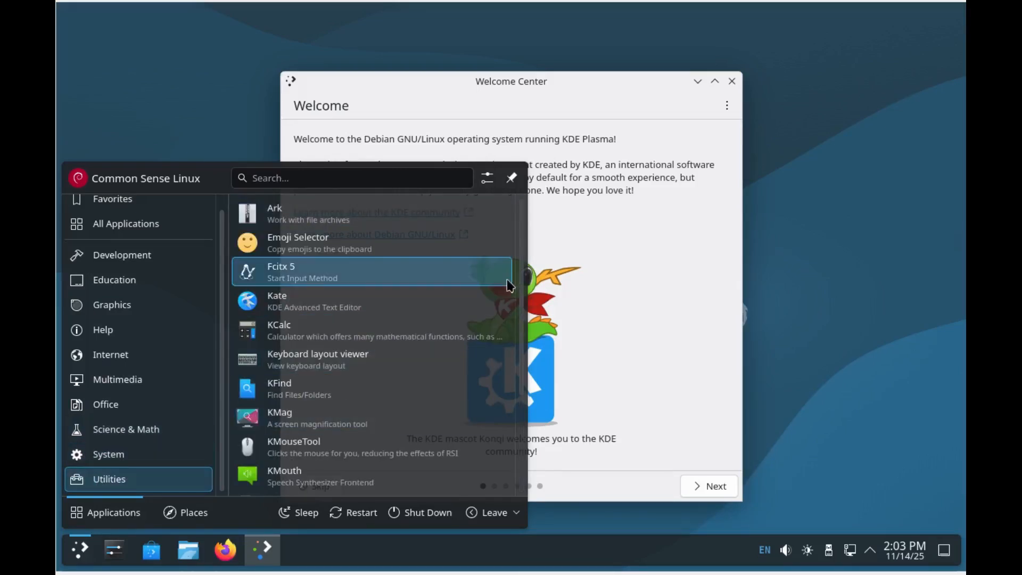
pyautogui.moveTo(522, 282); pyautogui.dragTo(540, 454)
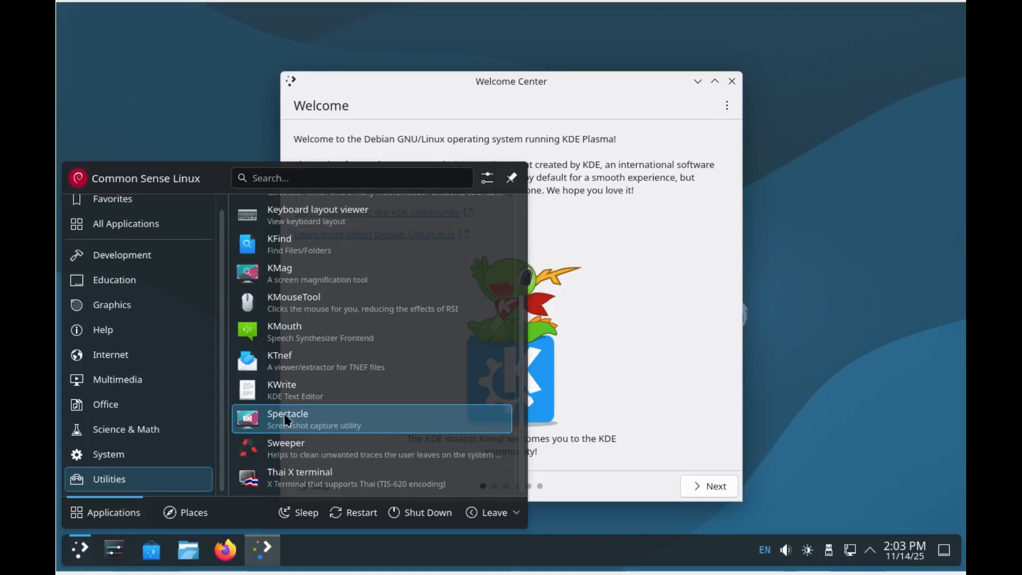
pyautogui.click(912, 207)
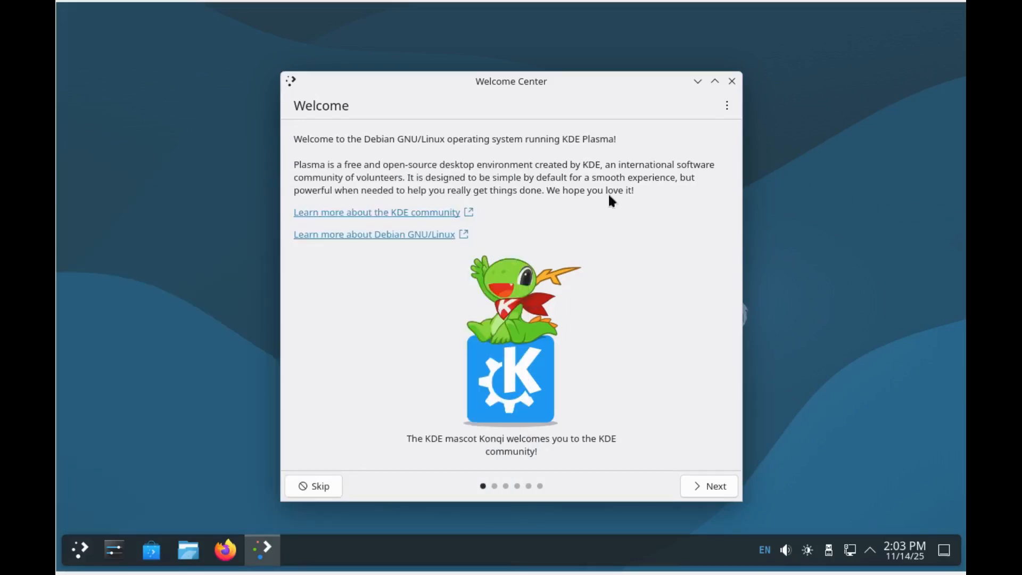
# Step: Skip the Welcome Center, then relaunch it from the launcher's All Applications list under W
pyautogui.click(321, 484)
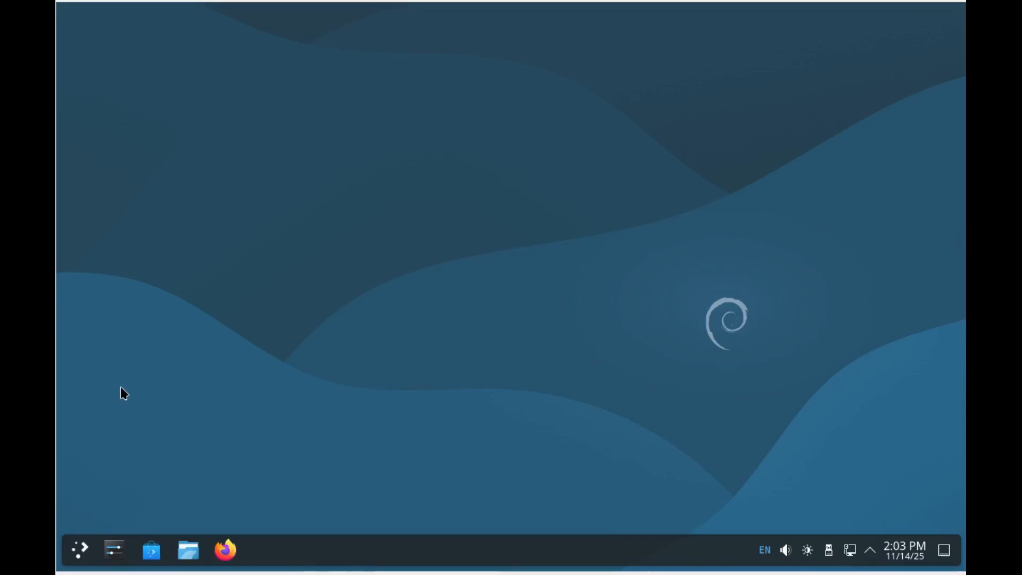
pyautogui.click(79, 555)
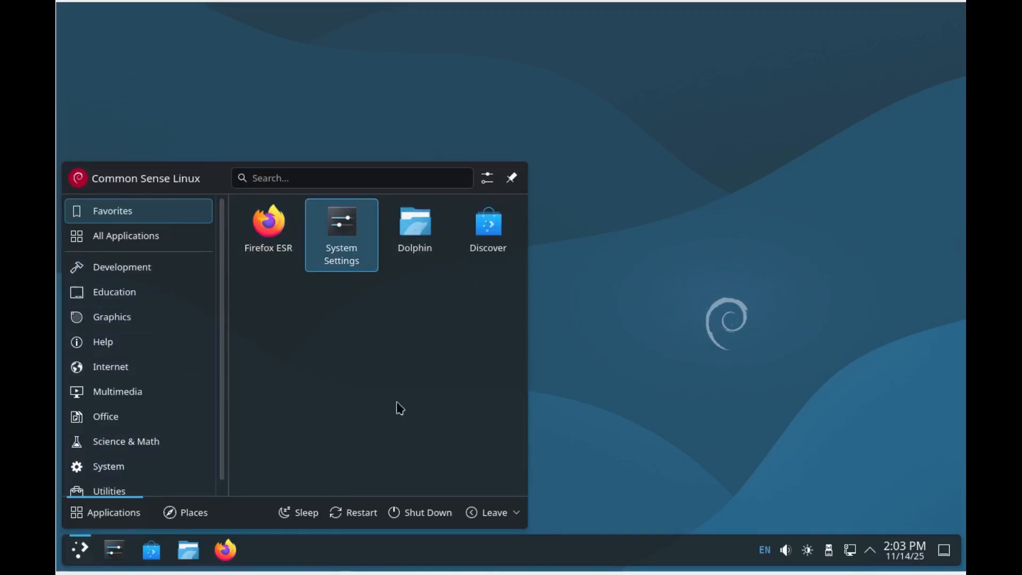
pyautogui.click(100, 240)
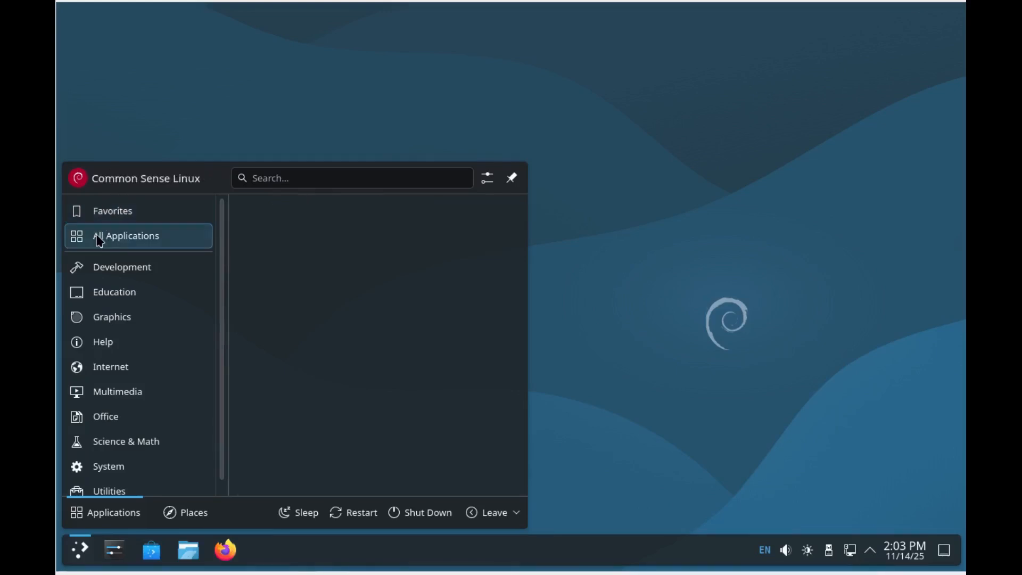
pyautogui.moveTo(522, 210); pyautogui.dragTo(510, 486)
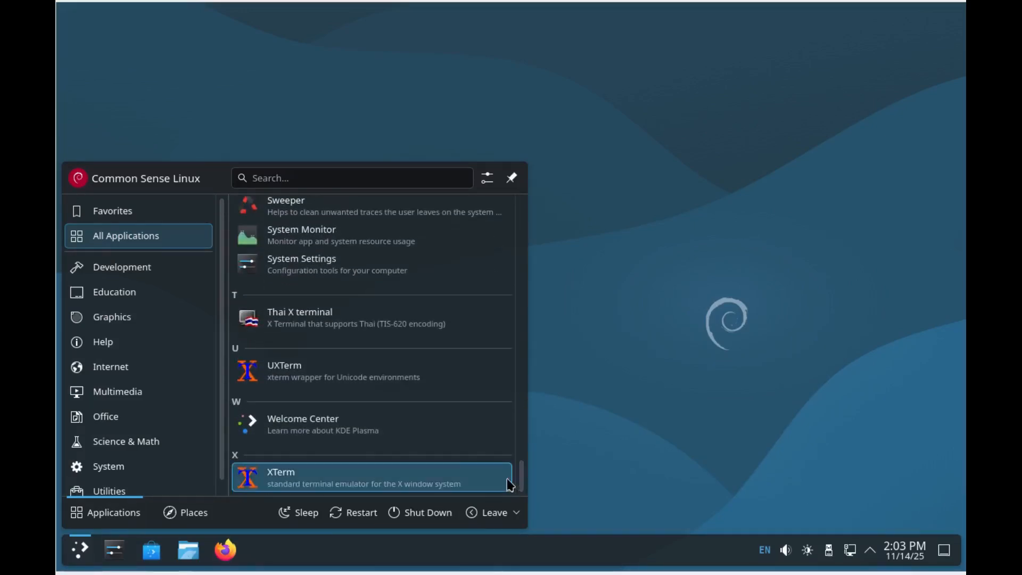
pyautogui.click(290, 418)
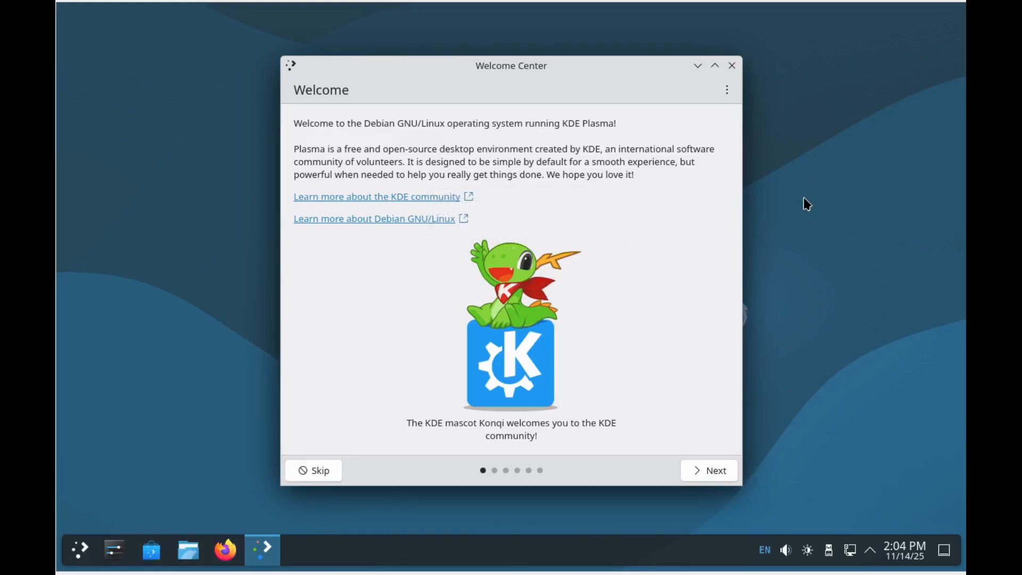
# Step: Check the ⋮ options, then page from Simple by Default to Enjoy It! and finish, usage sharing Disabled
pyautogui.click(725, 92)
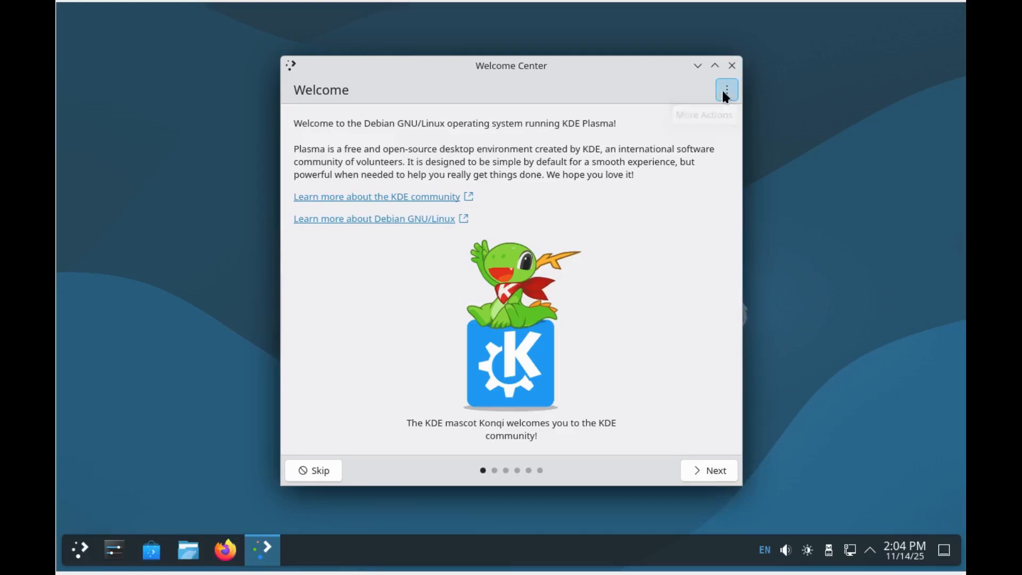
pyautogui.click(666, 86)
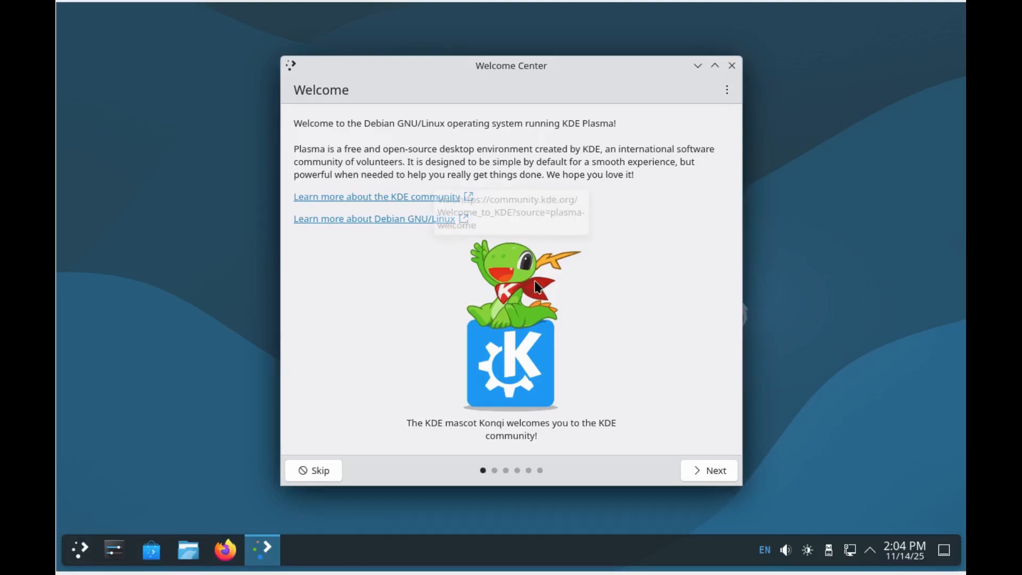
pyautogui.click(717, 474)
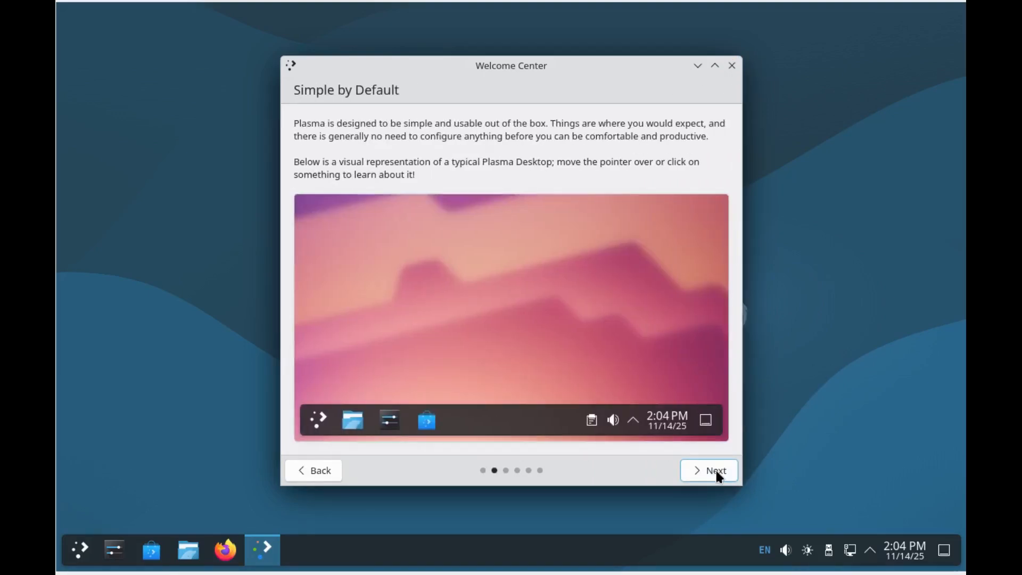
pyautogui.click(716, 472)
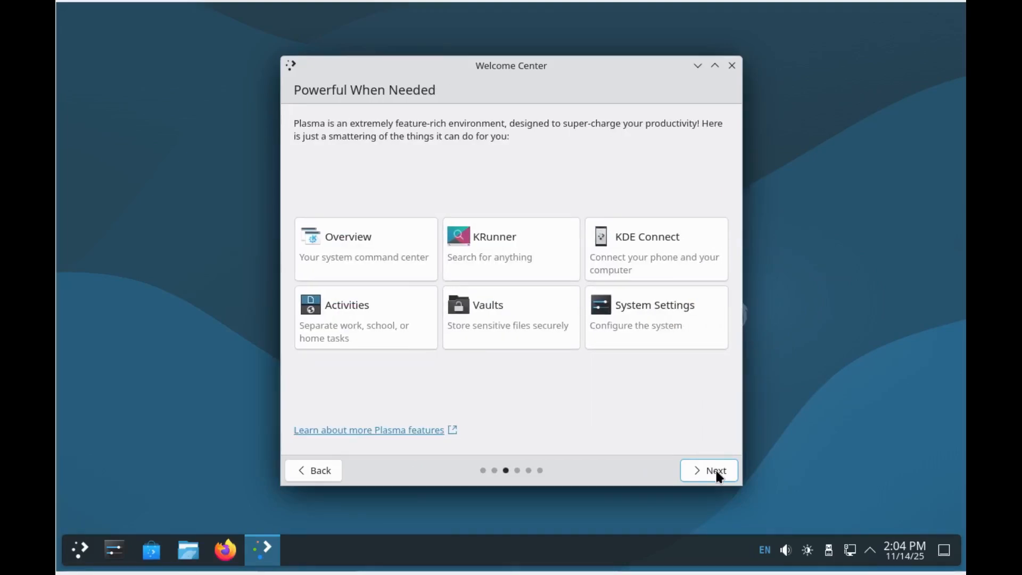
pyautogui.click(716, 471)
pyautogui.click(717, 472)
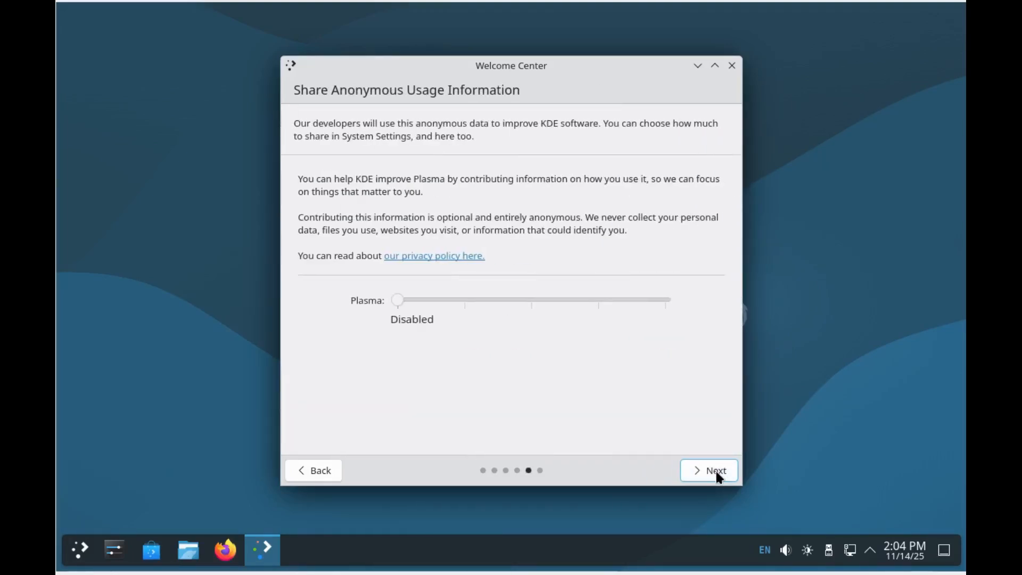
pyautogui.click(717, 472)
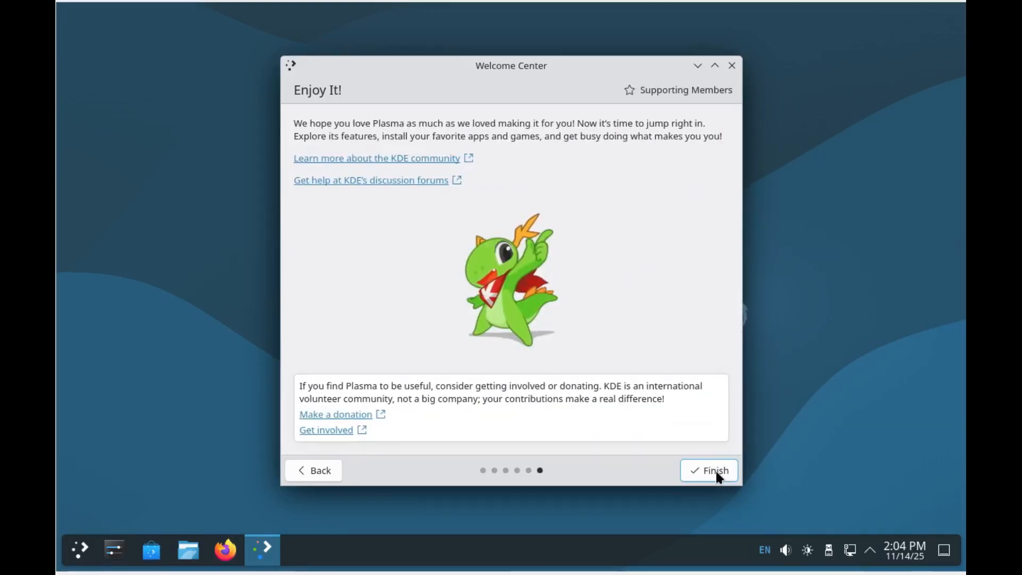
pyautogui.click(717, 472)
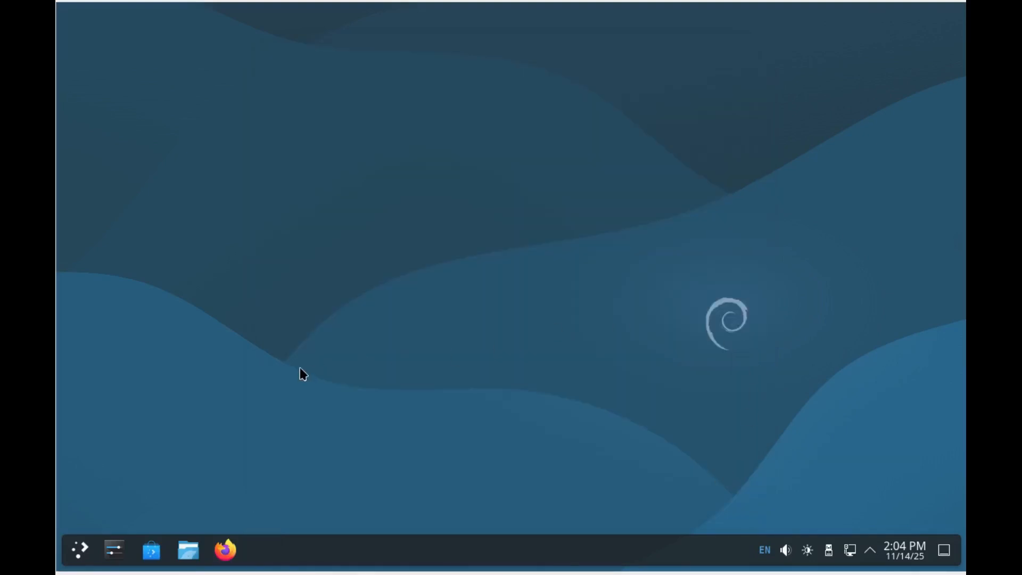